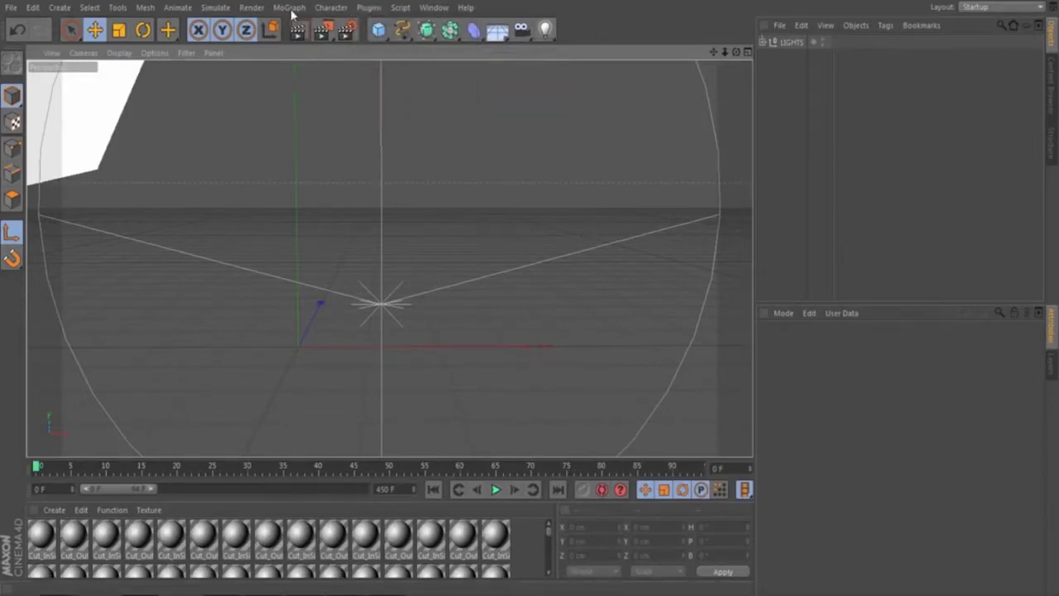
Step: Add a MoText object and place it above the floor grid at about X -59 cm, Y 113 cm
click(297, 10)
click(654, 126)
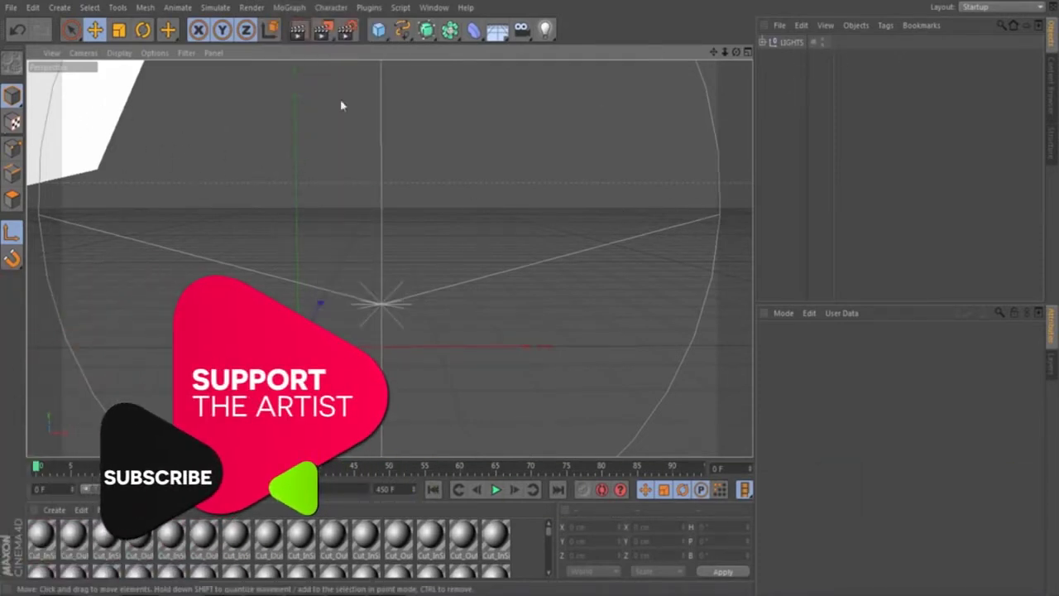
click(279, 10)
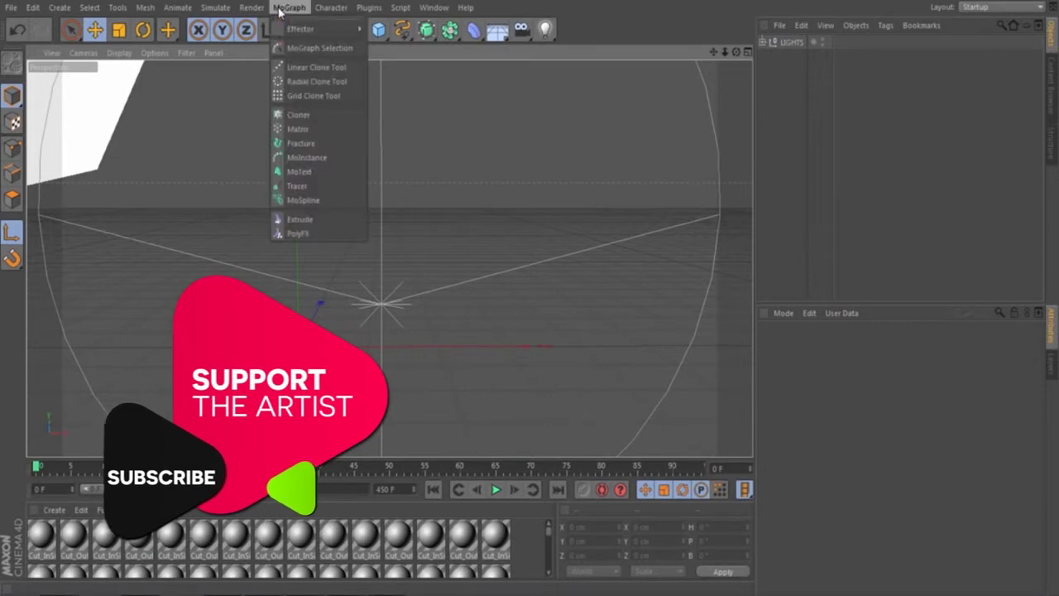
click(306, 172)
drag(294, 320, 298, 242)
drag(397, 264, 359, 265)
Step: Replace the MoText object's default text with "Tutorial"
click(811, 422)
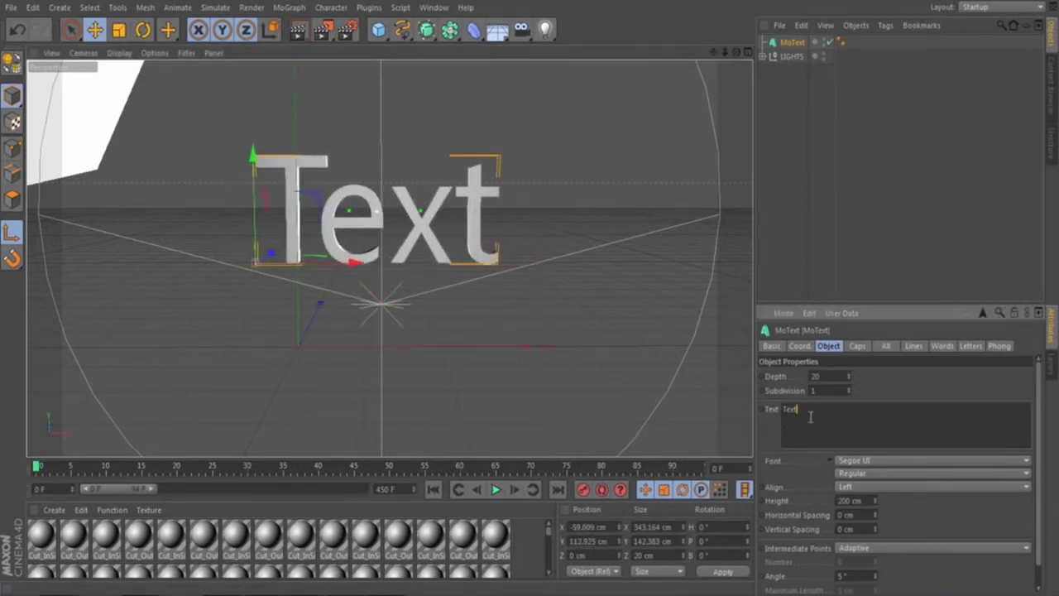
drag(811, 418, 779, 413)
text(Tutorial)
Step: Set the text's font to Bebas and shift the text along X to about -246 cm
click(888, 461)
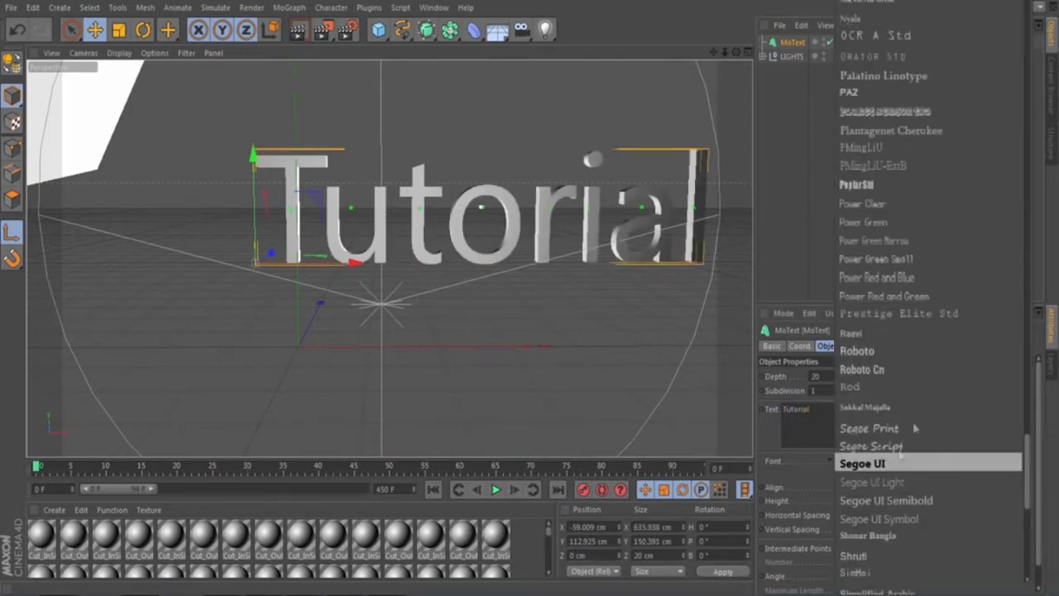
scroll(949, 321, up, 20)
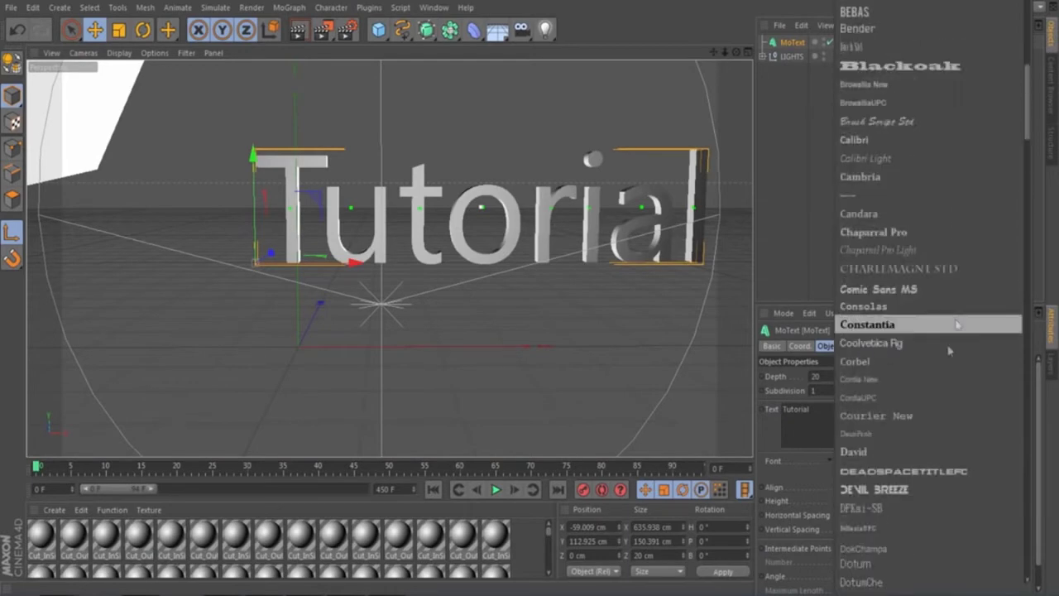
scroll(877, 265, up, 5)
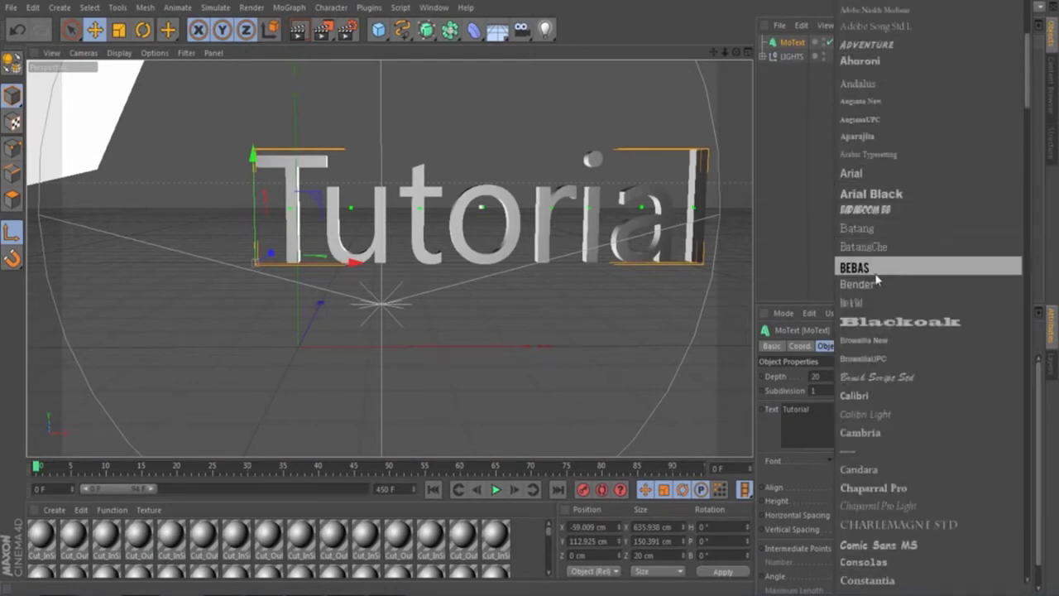
click(875, 276)
drag(354, 259, 177, 255)
click(199, 267)
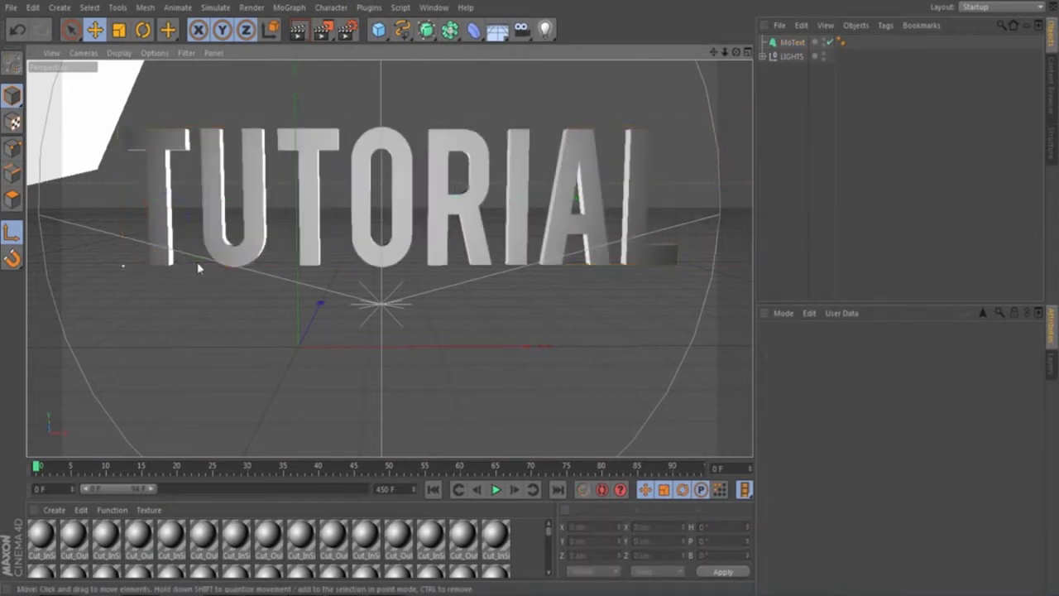
Step: Set the MoText depth to 40 and move the text along X to about -259 cm
click(790, 42)
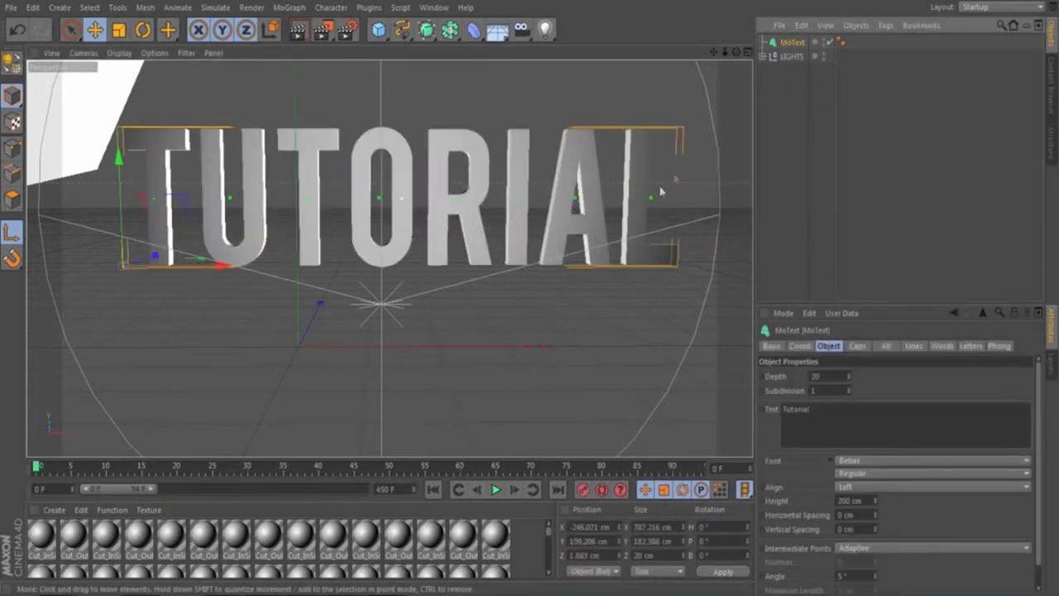
double_click(823, 377)
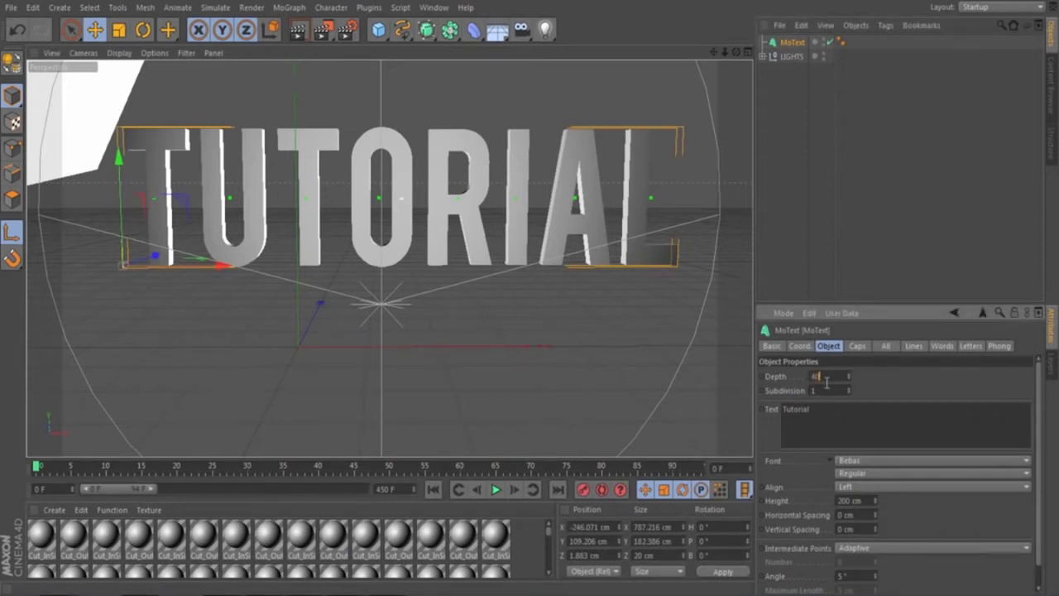
text(40)
key(Return)
drag(223, 271, 209, 272)
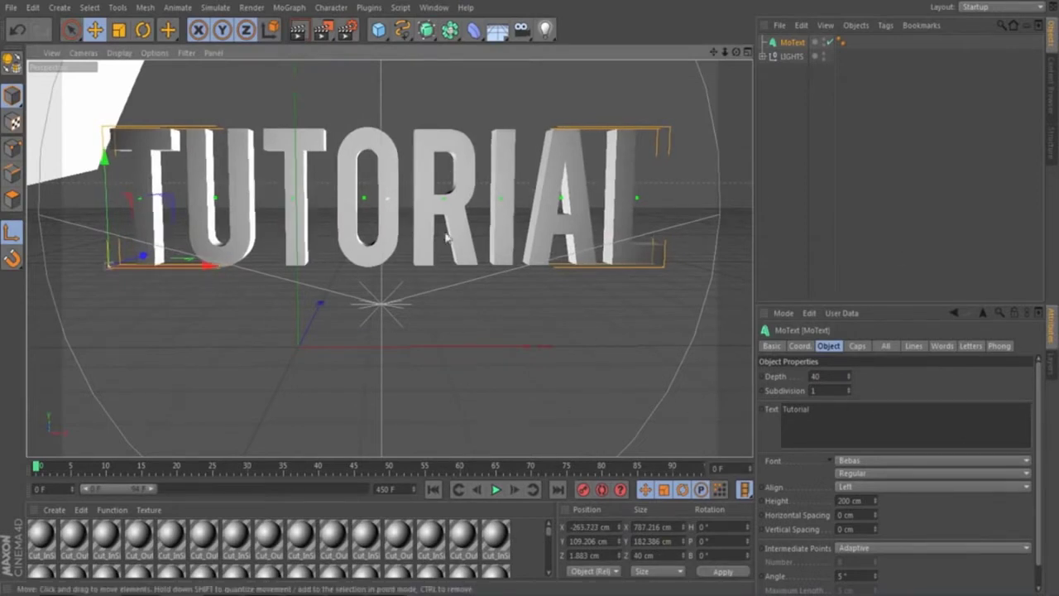
mouse_move(223, 271)
mouse_down()
mouse_move(207, 264)
mouse_move(217, 273)
mouse_up()
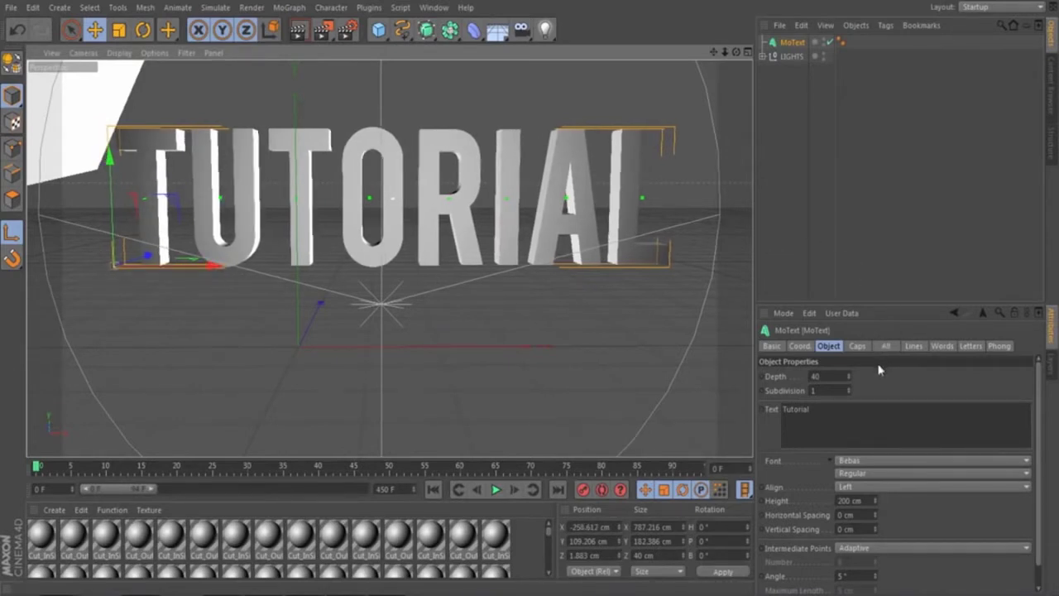
Step: Set both the start and end caps of the MoText object to Fillet Cap
click(857, 351)
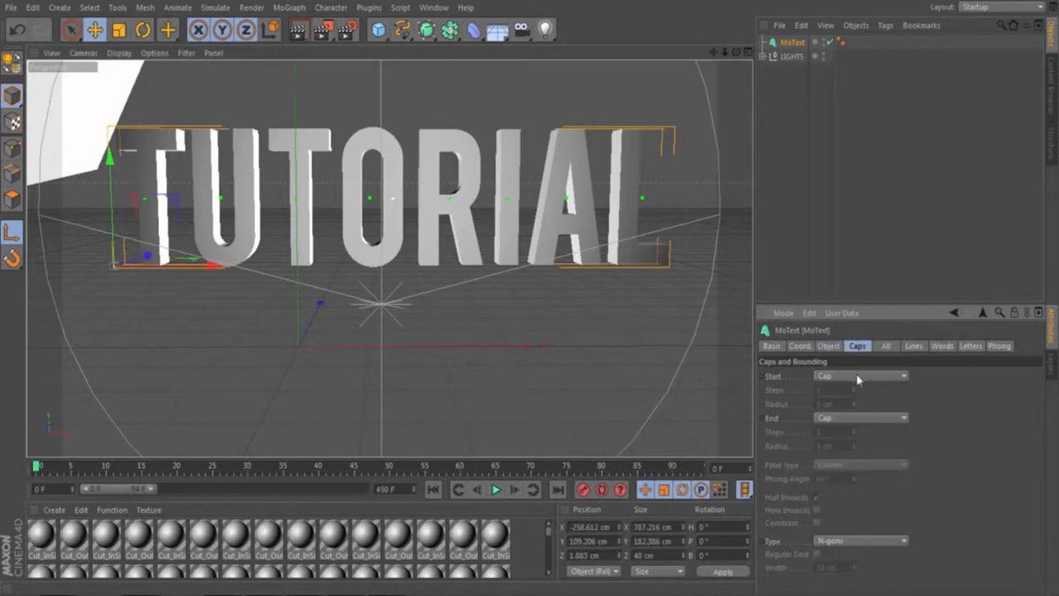
click(858, 379)
click(849, 434)
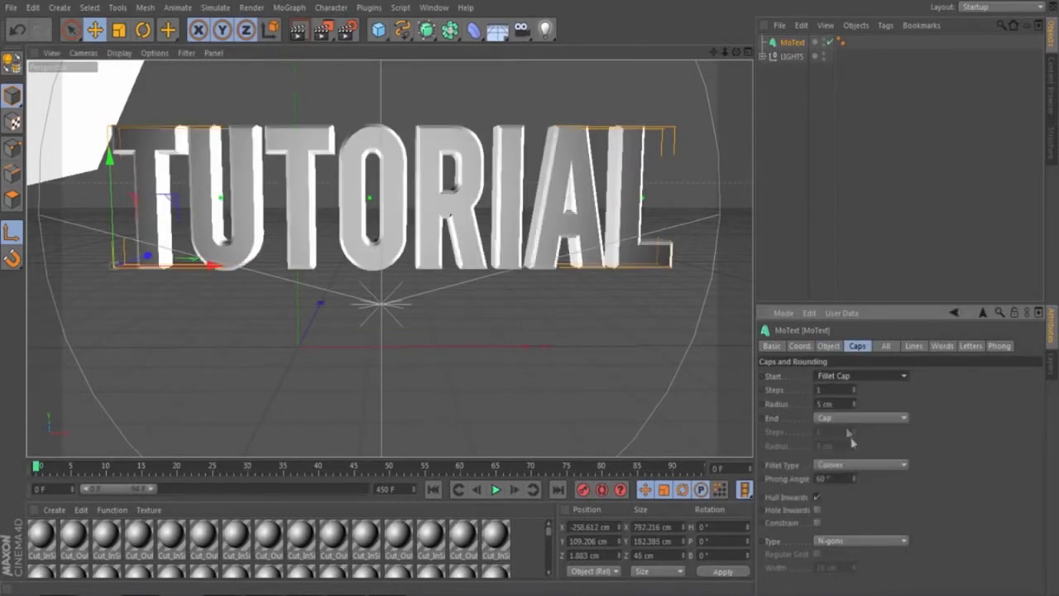
click(846, 419)
click(849, 476)
Step: Set the start and end fillet radii to 3 cm and render a preview of the text in the viewport
double_click(821, 403)
text(2)
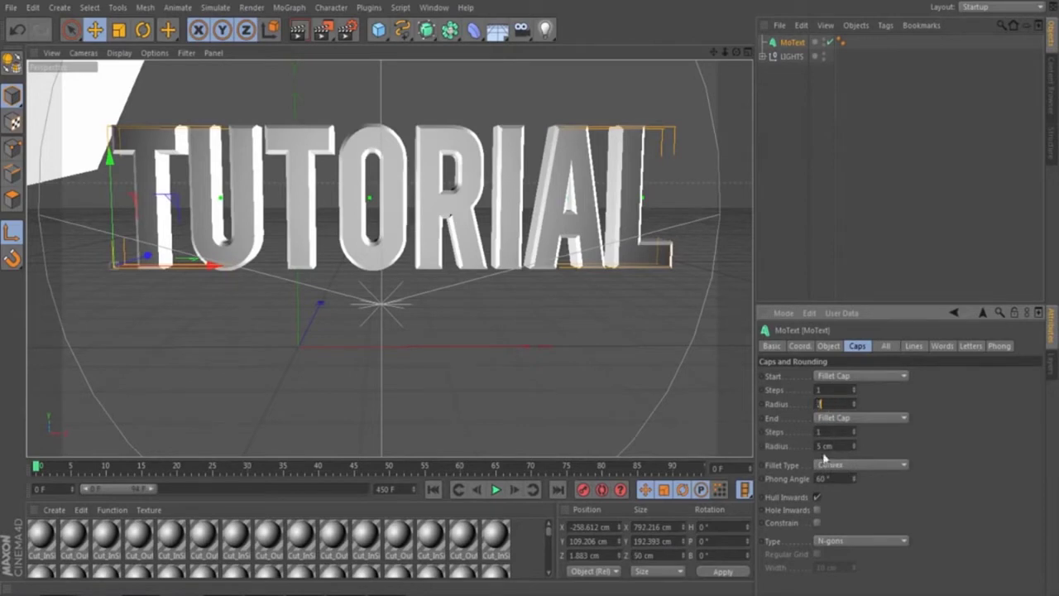
double_click(825, 445)
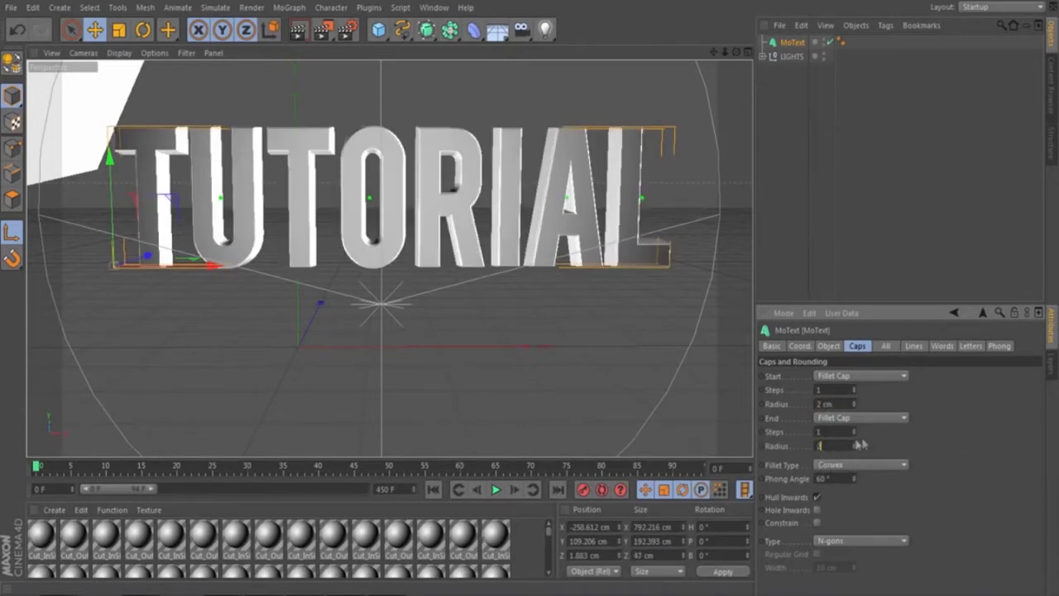
text(3)
key(Return)
double_click(826, 403)
text(3)
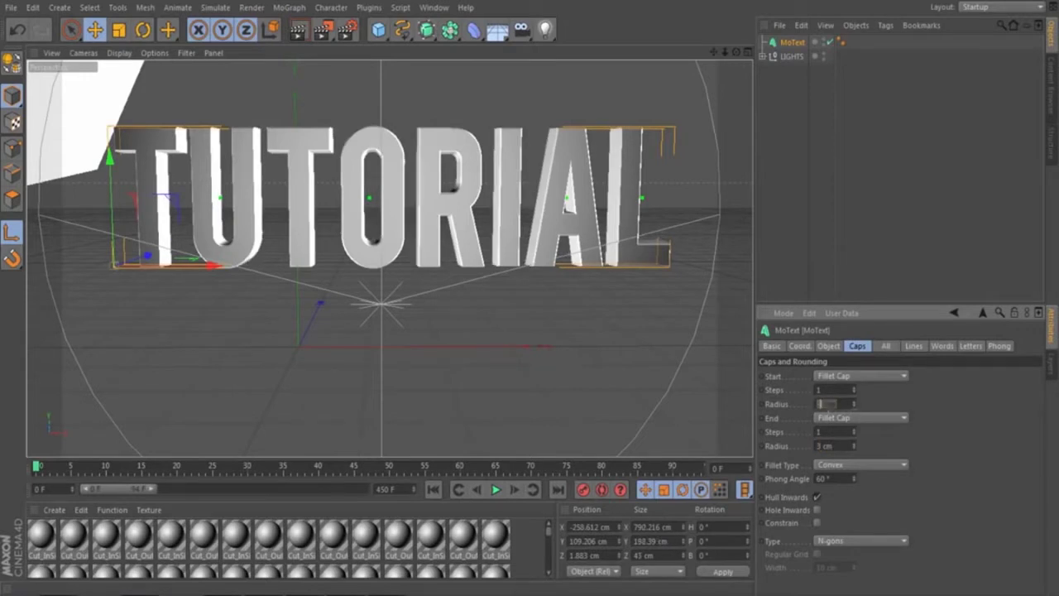
key(Return)
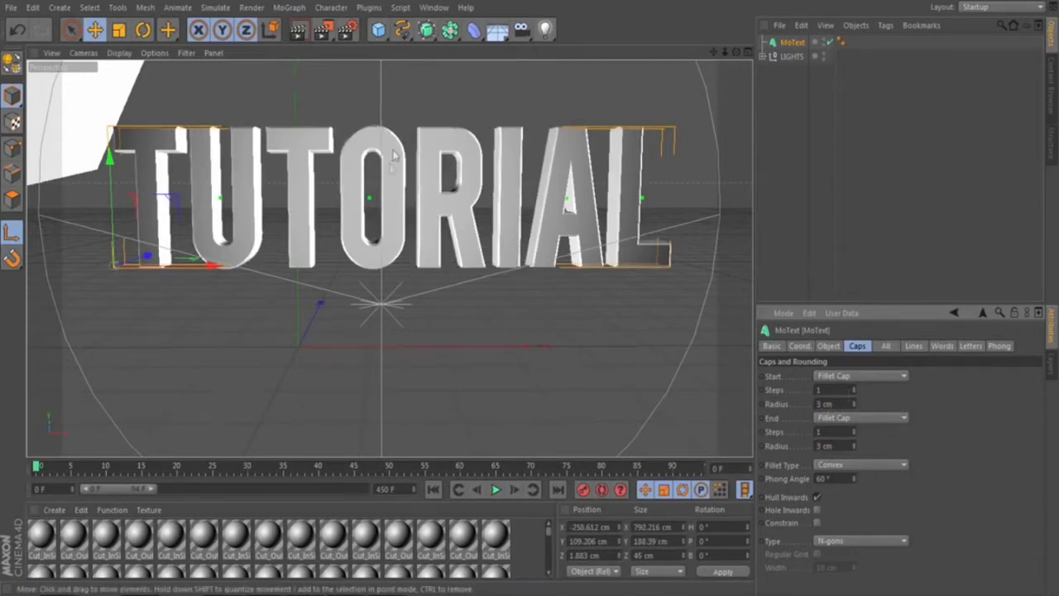
key(ctrl+r)
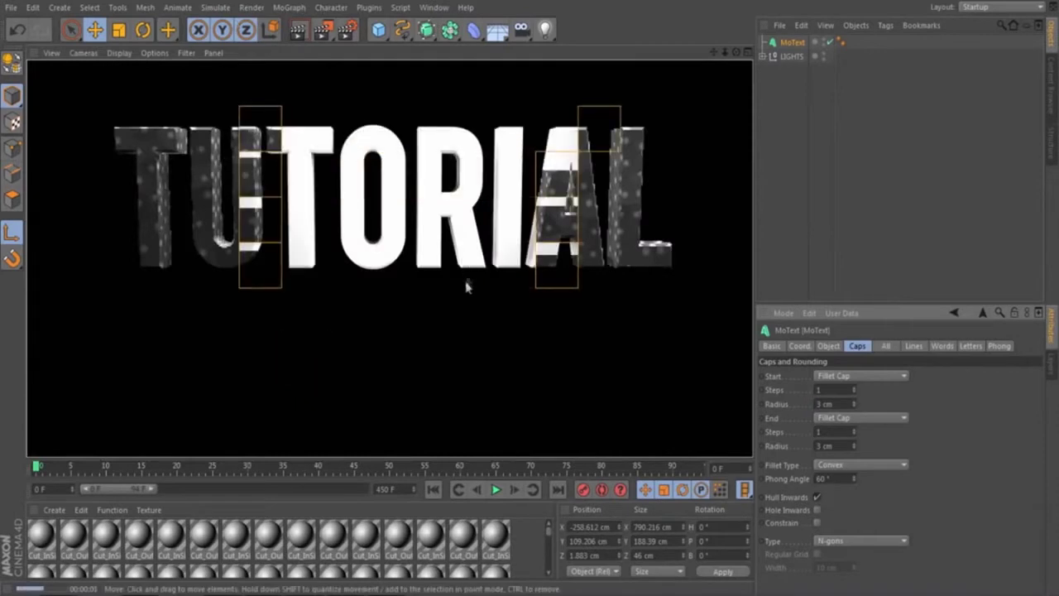
click(415, 329)
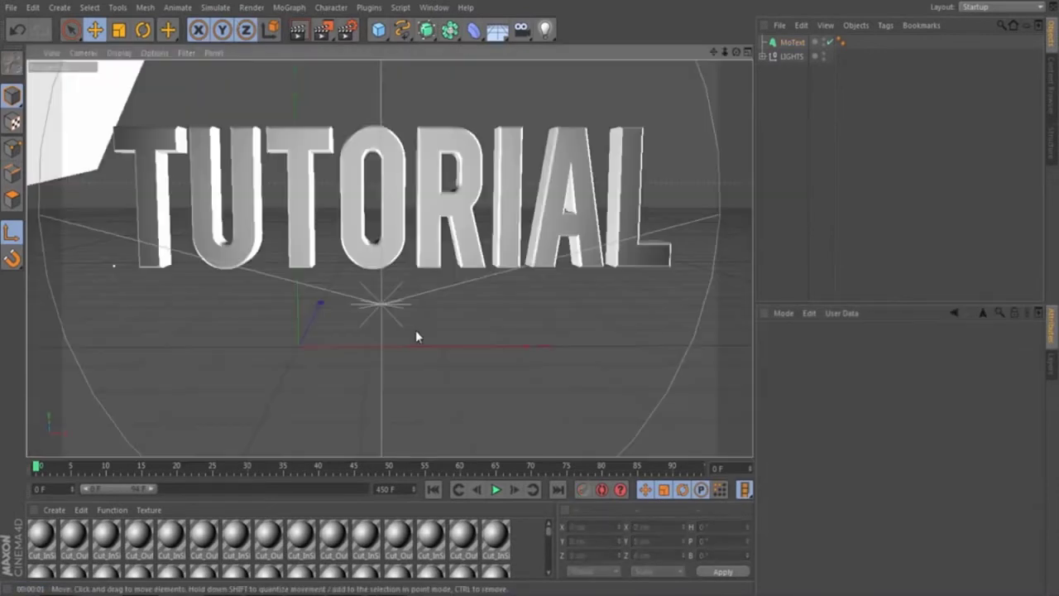
Step: Break the MoText object into 30 random pieces with the Thrausi plugin and close its window
click(796, 45)
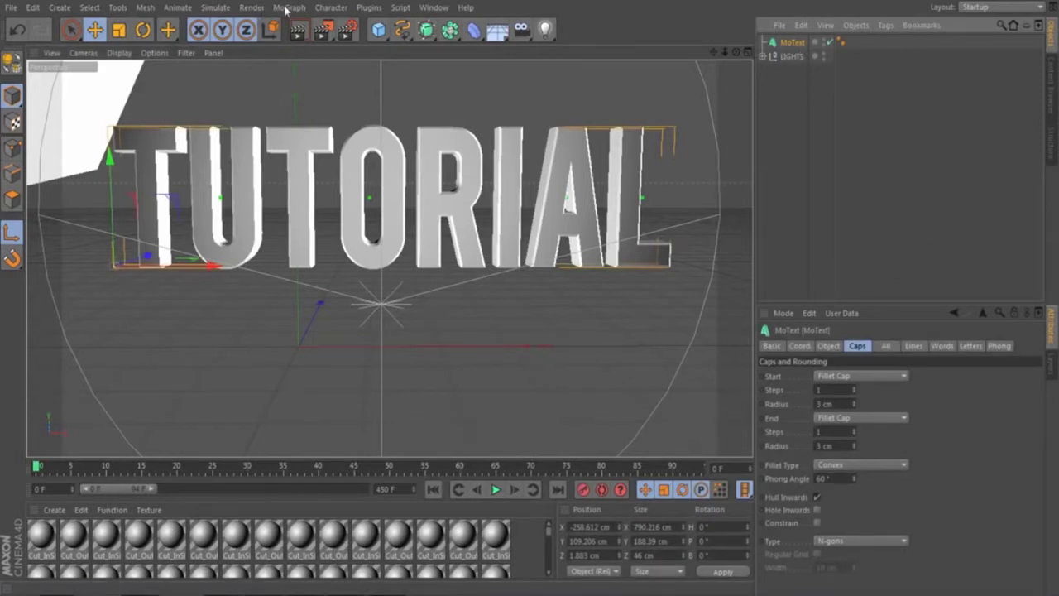
click(368, 7)
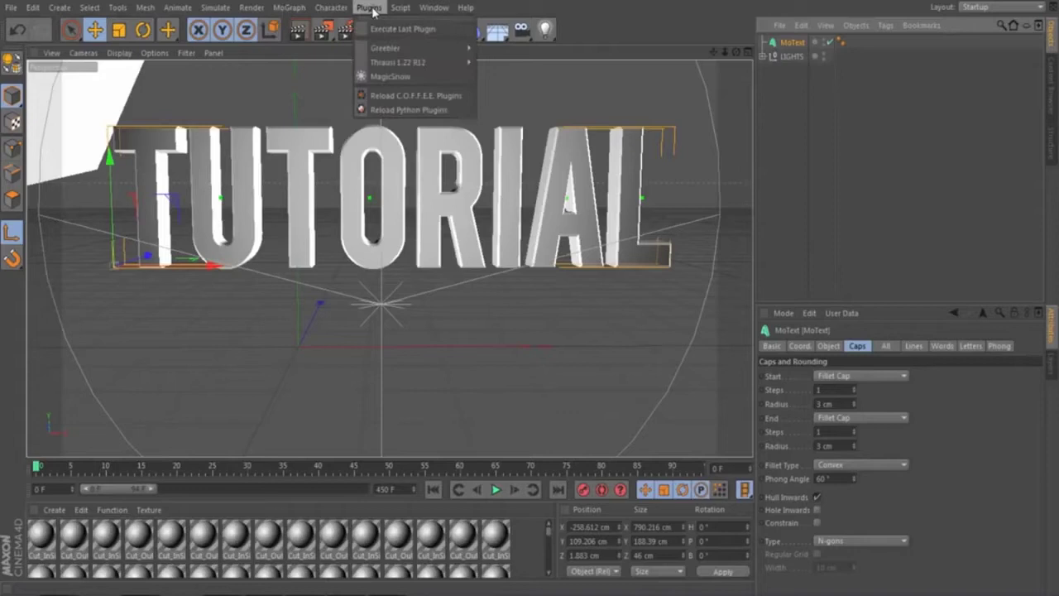
mouse_move(392, 65)
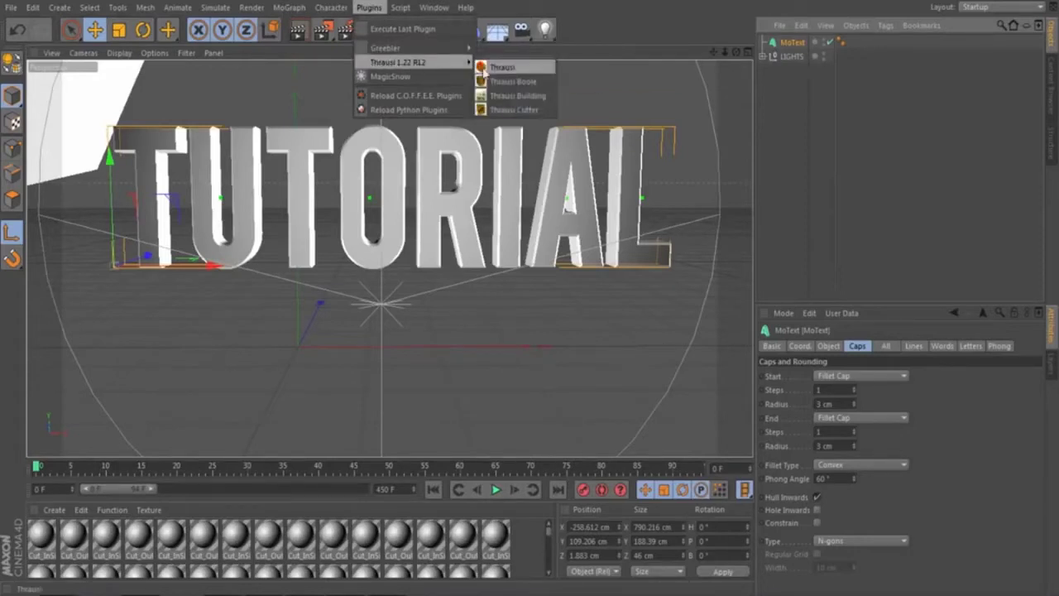
click(495, 68)
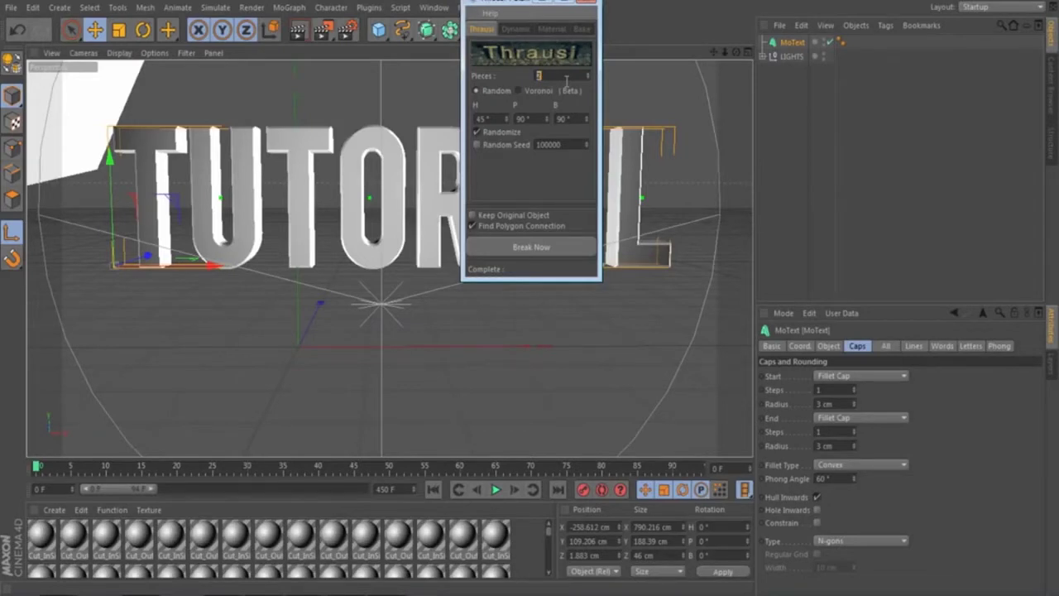
click(550, 245)
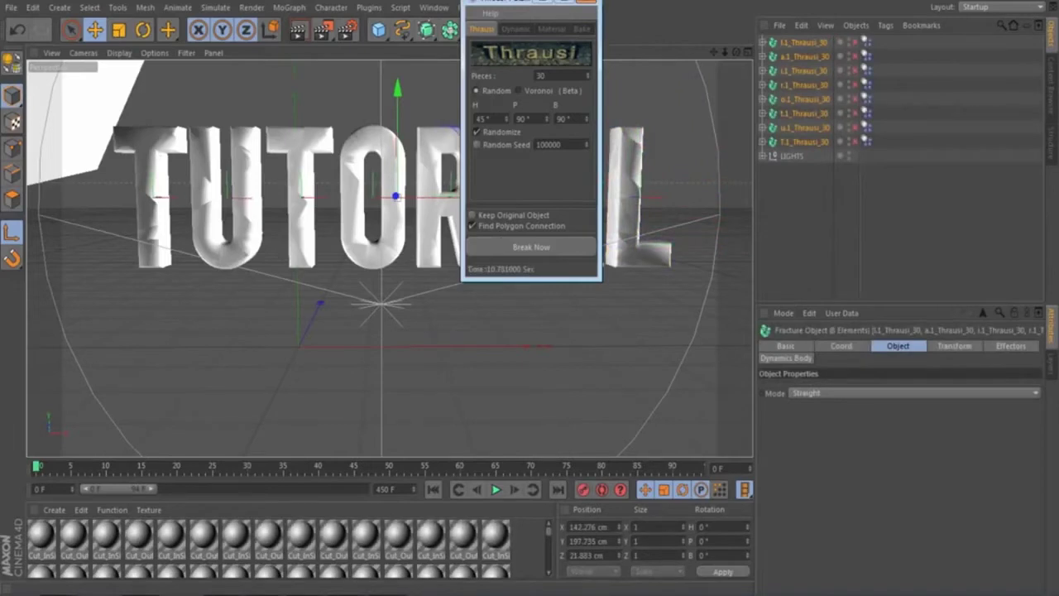
click(585, 1)
Step: Add a Random effector and nest all the Thrausi fracture objects under it
click(290, 7)
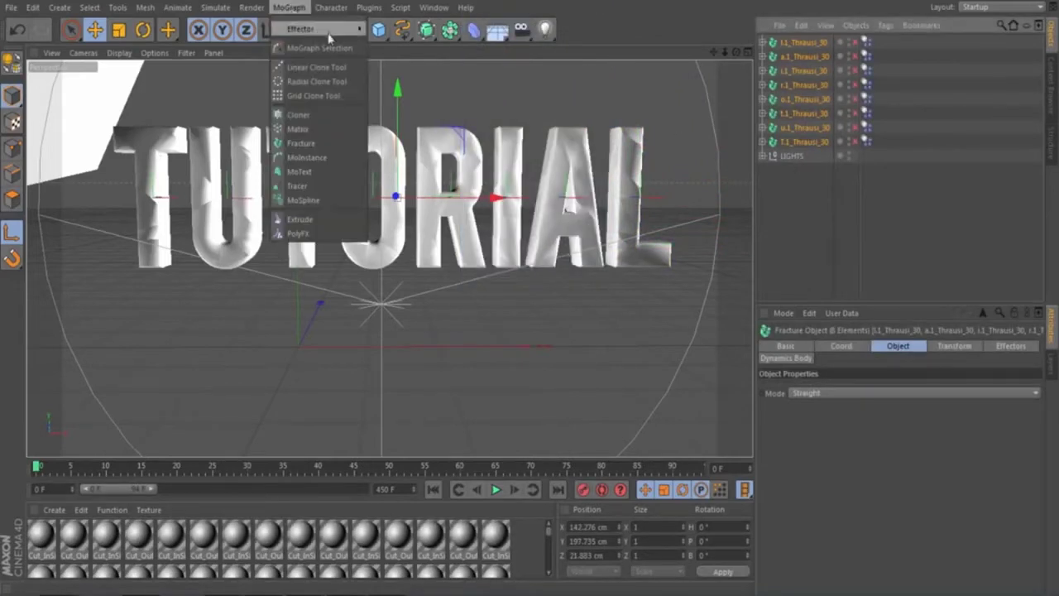
mouse_move(328, 30)
click(402, 143)
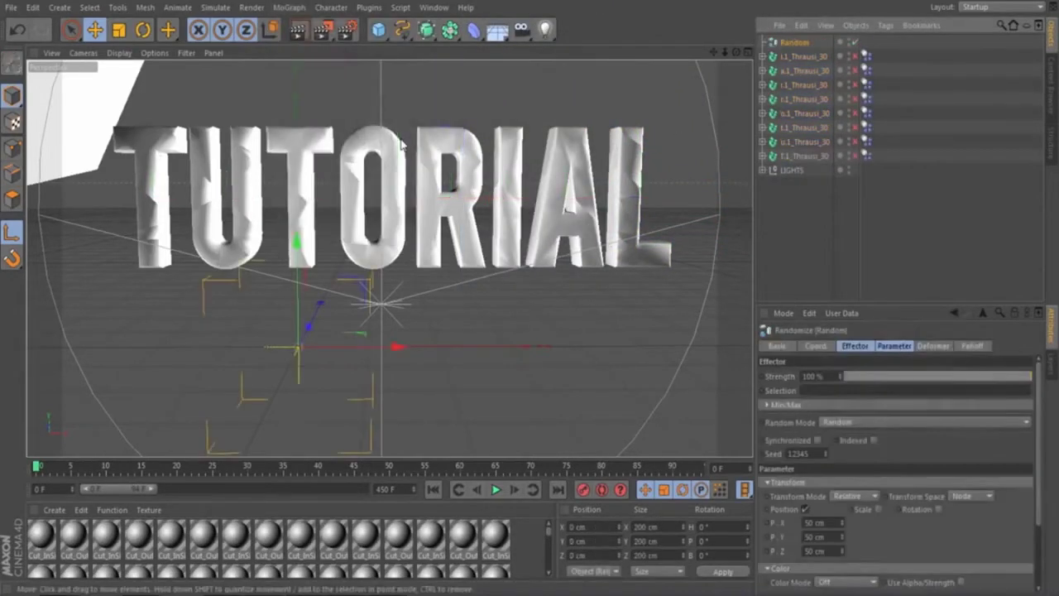
click(811, 58)
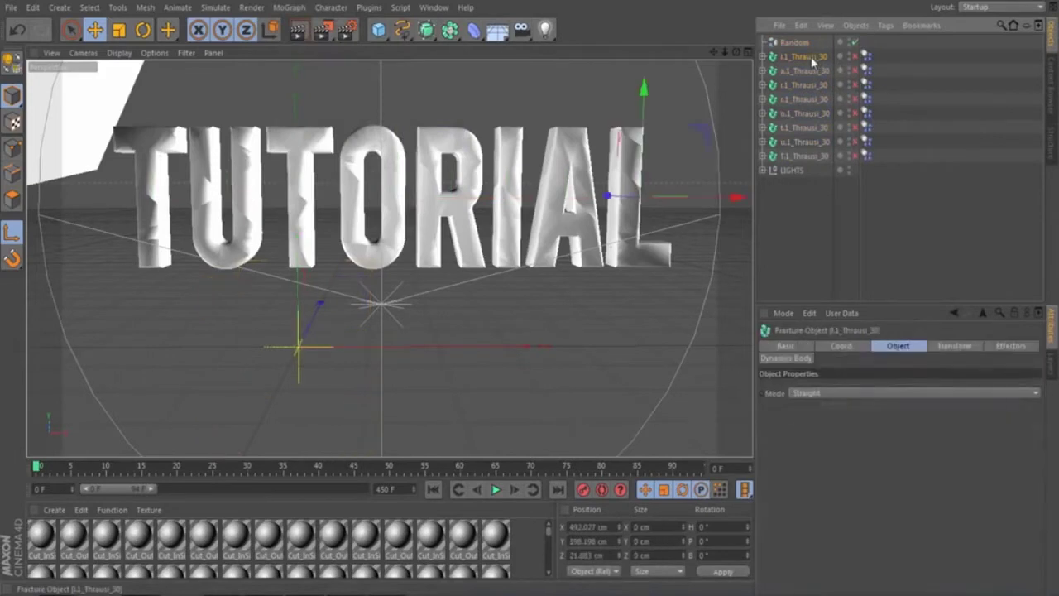
shift+click(790, 157)
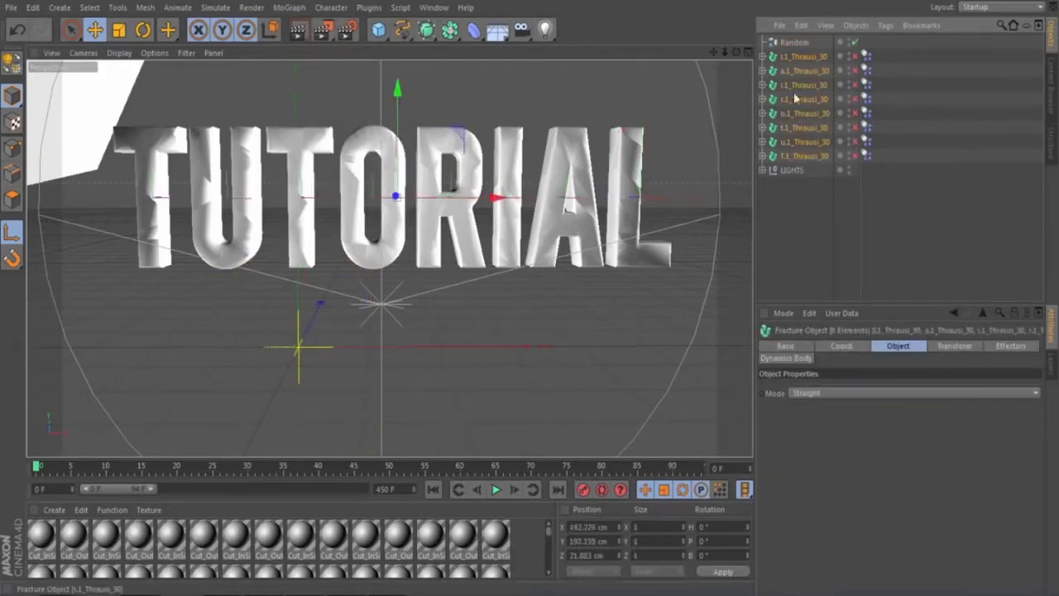
drag(794, 105, 827, 47)
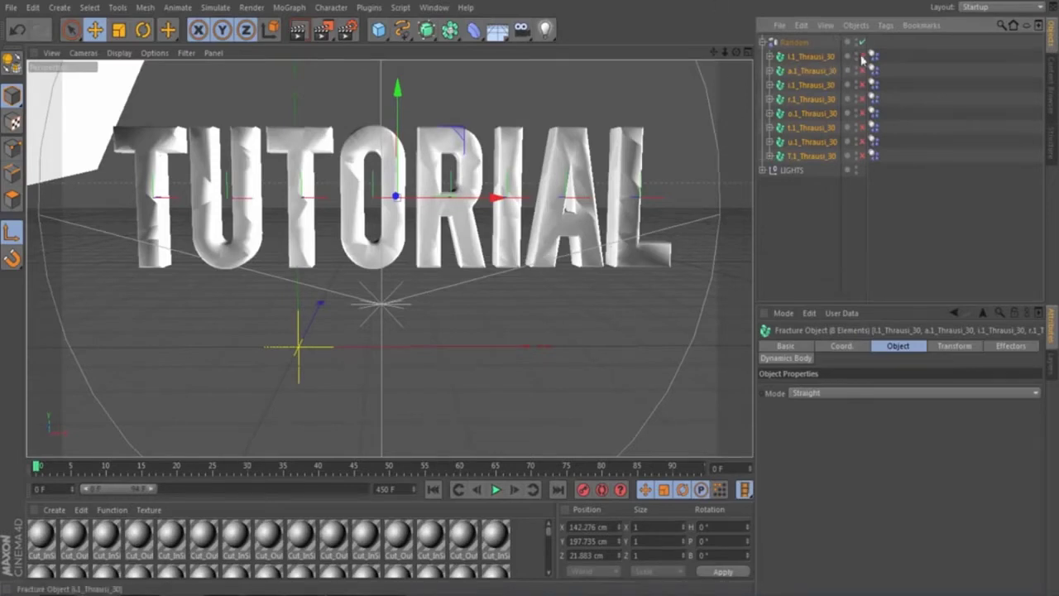
Step: Enable all the Thrausi fracture objects and set the Random effector's strength to 8%
drag(862, 86, 865, 162)
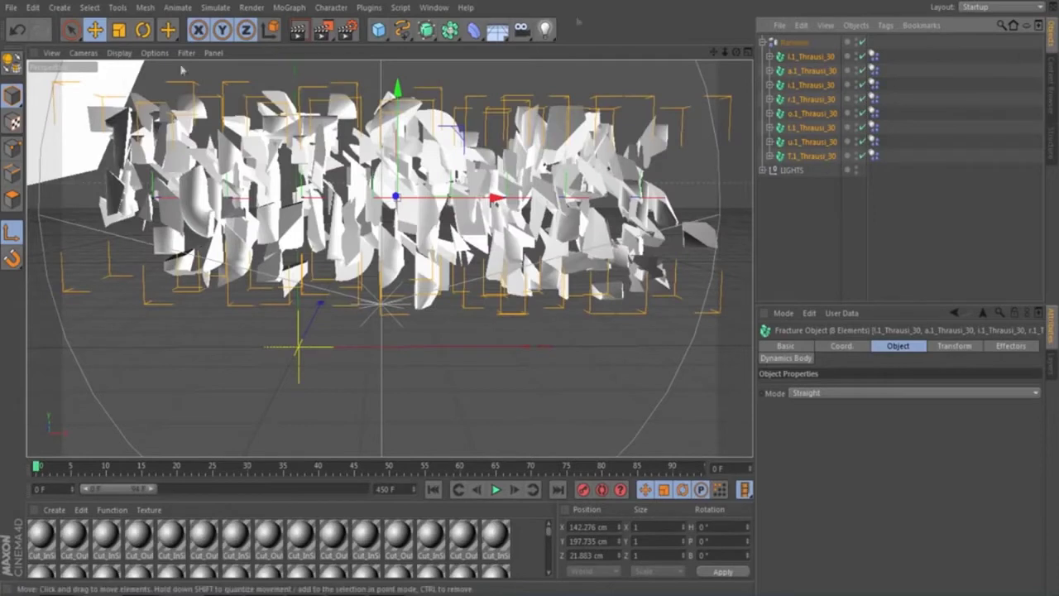
click(795, 42)
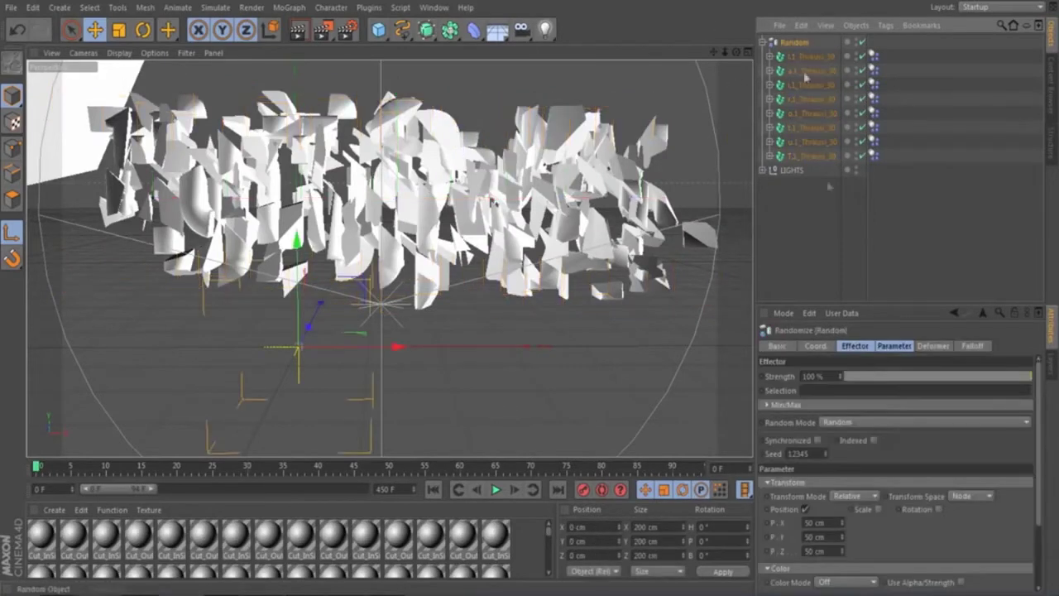
click(762, 43)
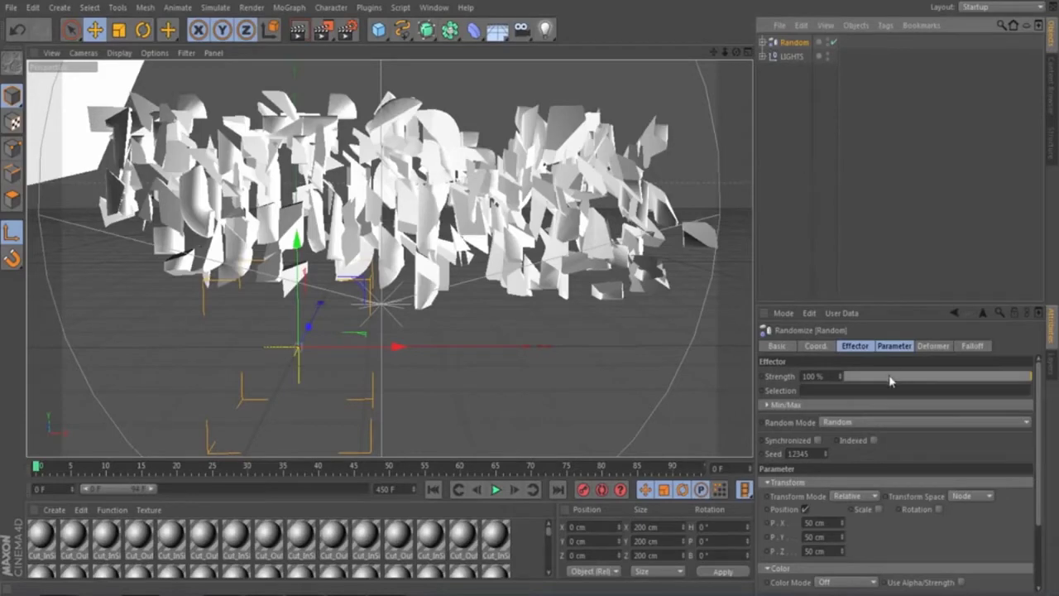
drag(890, 380, 859, 378)
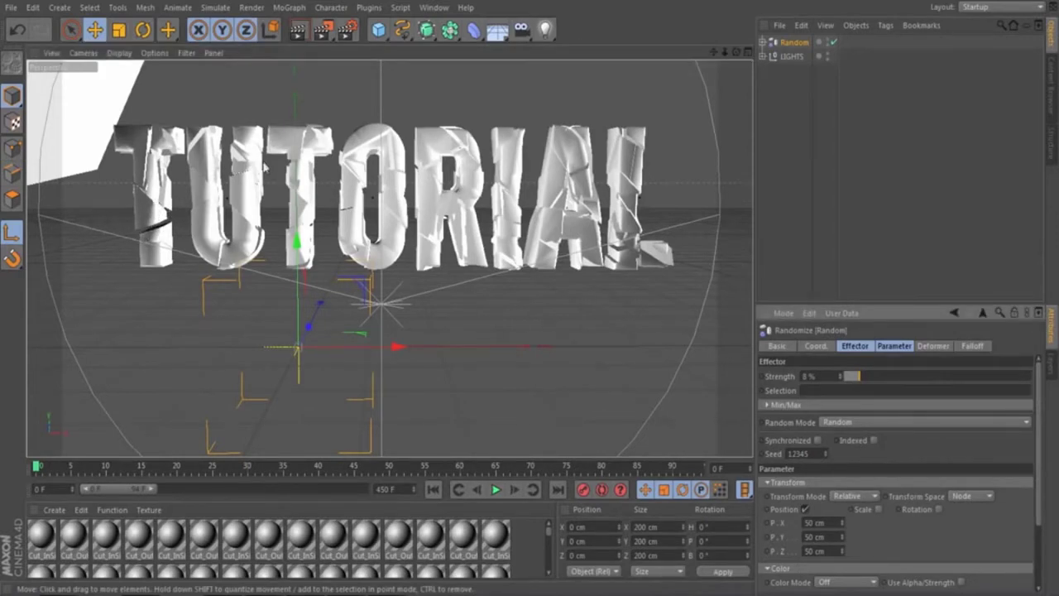
Step: Render a viewport preview of the fractured text, clear the selection and expand the Random object's hierarchy
click(297, 30)
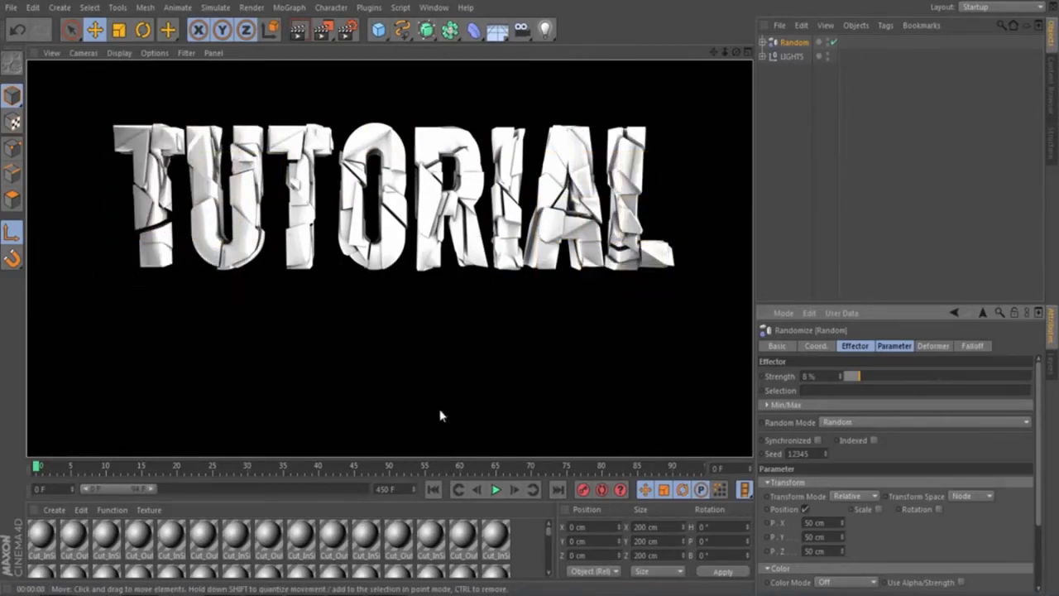
click(780, 230)
click(764, 43)
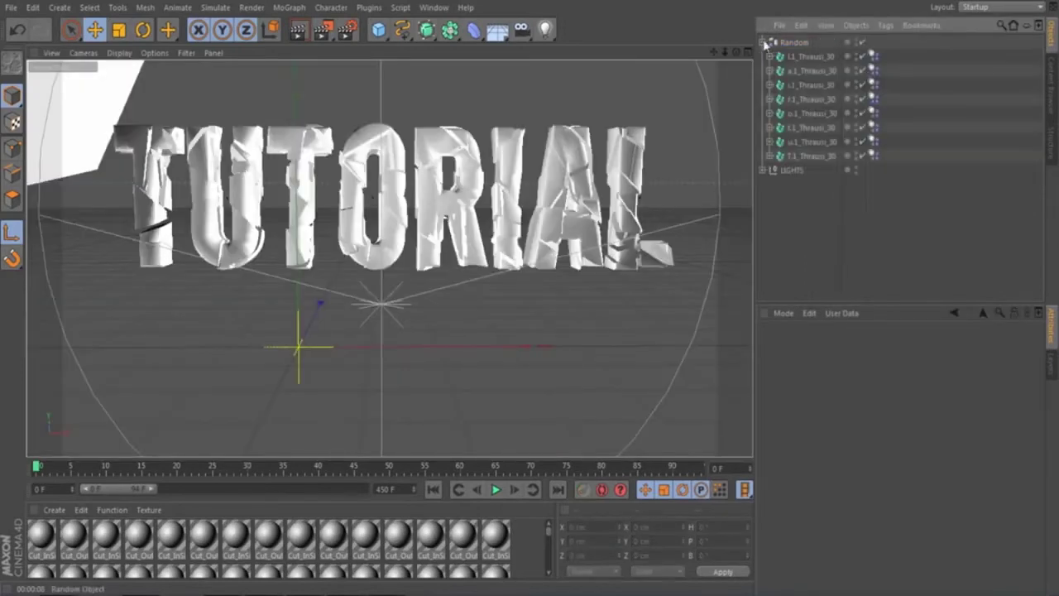
Step: Examine the first letter's Thrausi fracture object across its basic, coordinate, object, transform, effector and Dynamics Body settings
click(798, 70)
click(809, 156)
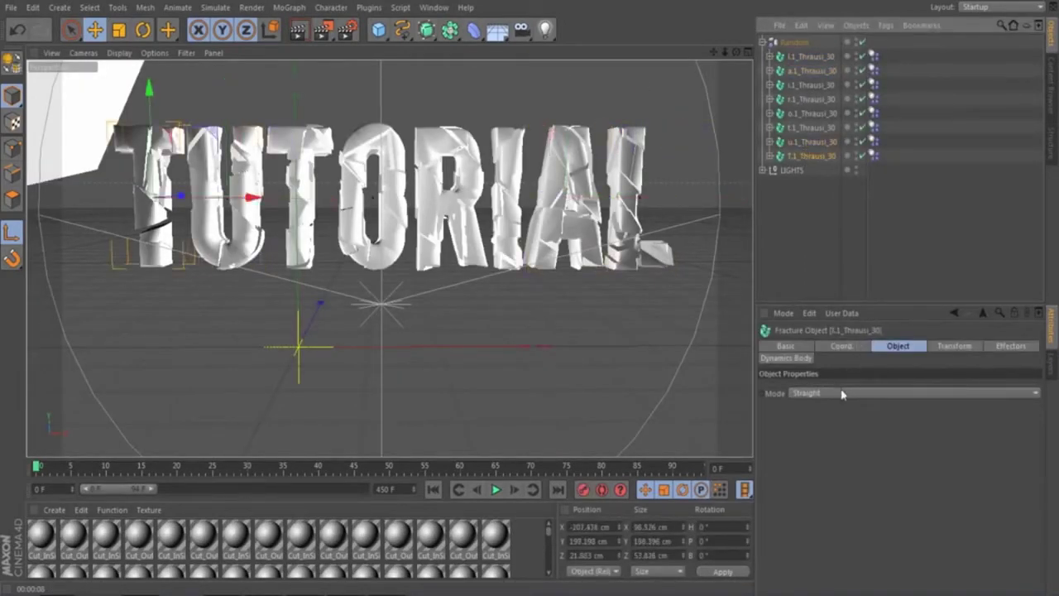
click(852, 347)
click(800, 347)
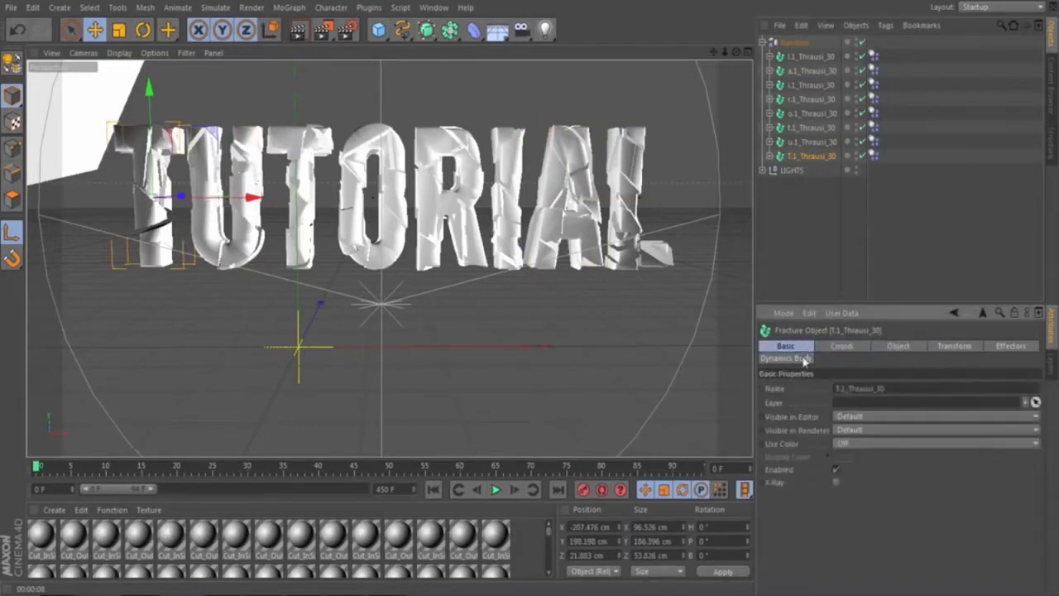
click(802, 358)
click(909, 347)
click(954, 347)
click(1005, 346)
click(900, 348)
click(838, 348)
click(908, 351)
click(871, 393)
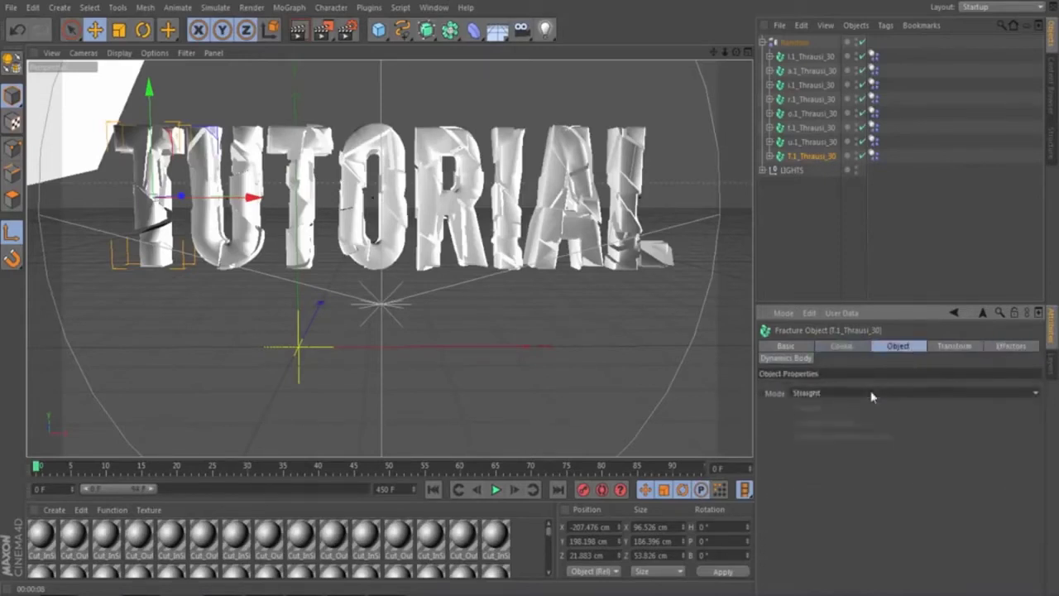
click(806, 407)
click(841, 347)
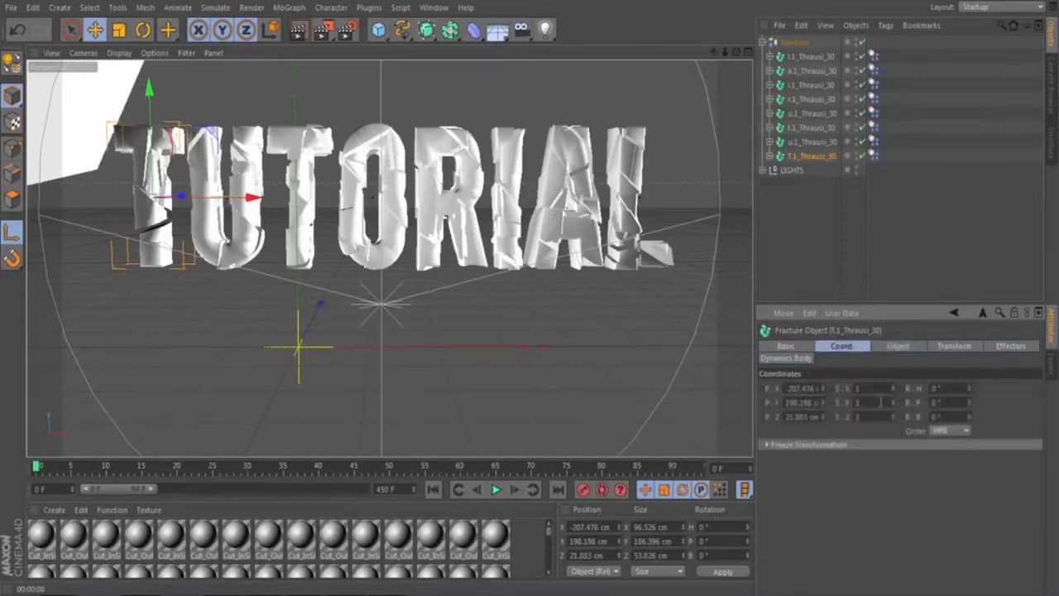
click(792, 347)
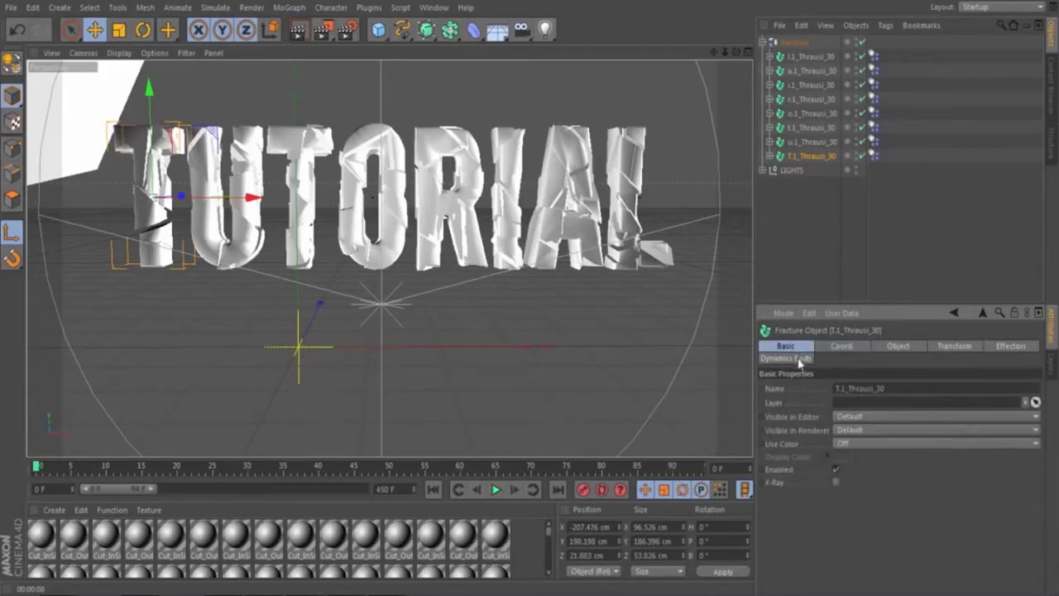
click(797, 359)
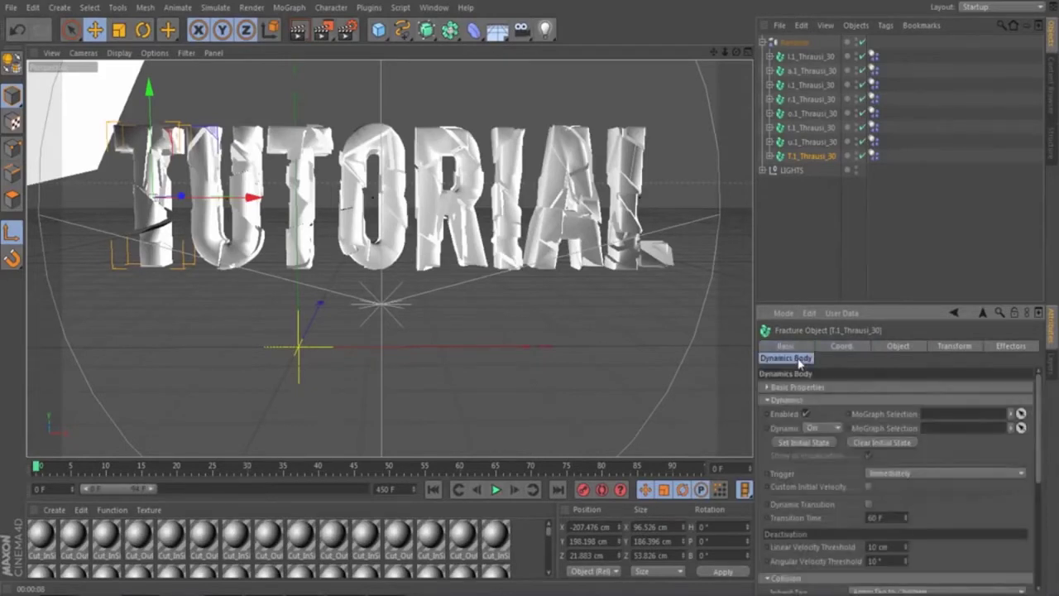
scroll(862, 430, down, 3)
click(889, 432)
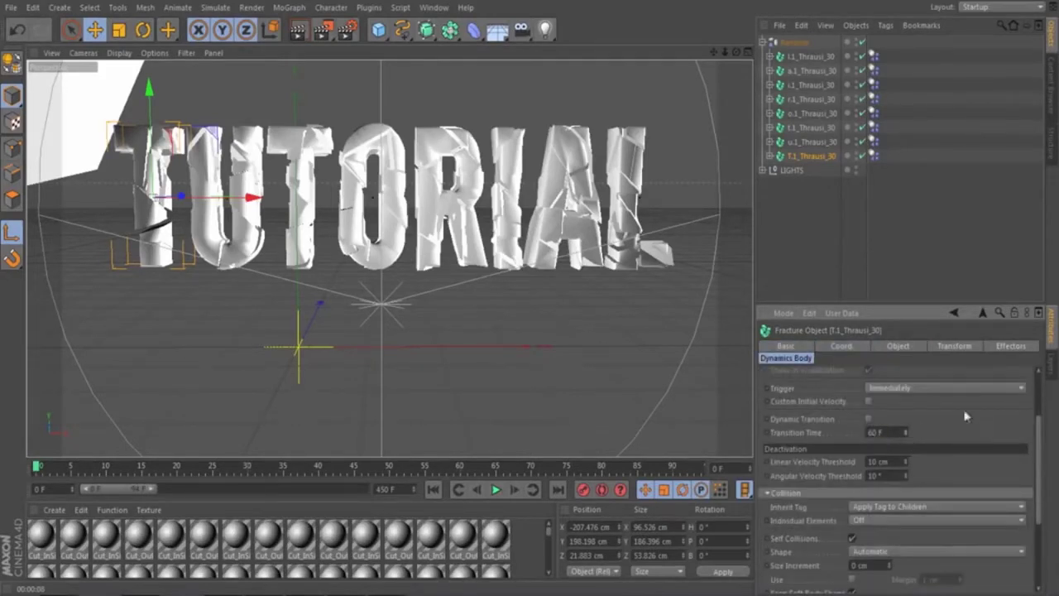
Step: Add a Greebler object and nest the Random effector with its fracture objects under it
click(763, 42)
click(786, 43)
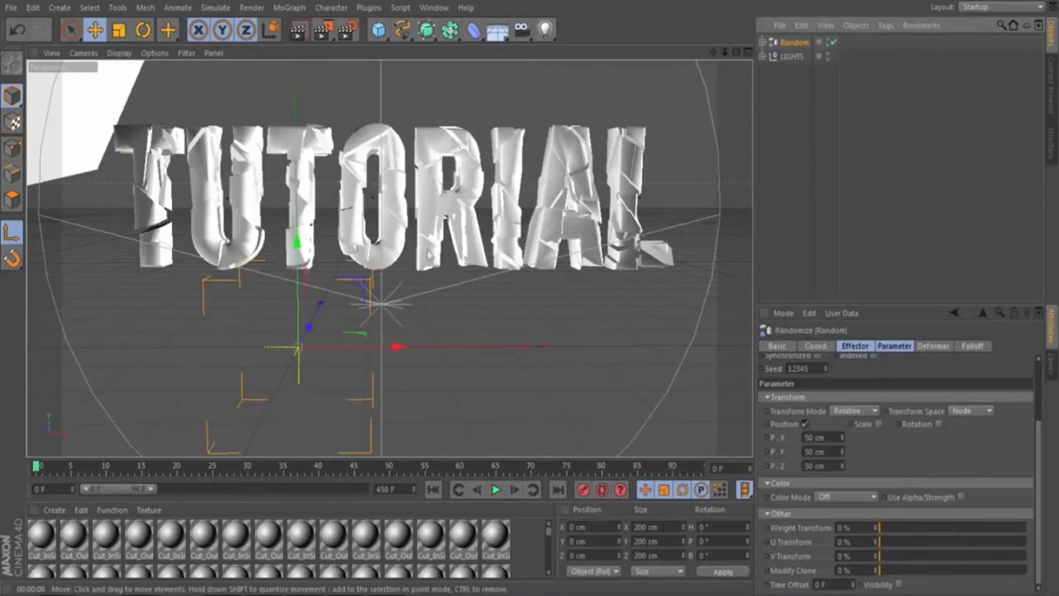
click(807, 222)
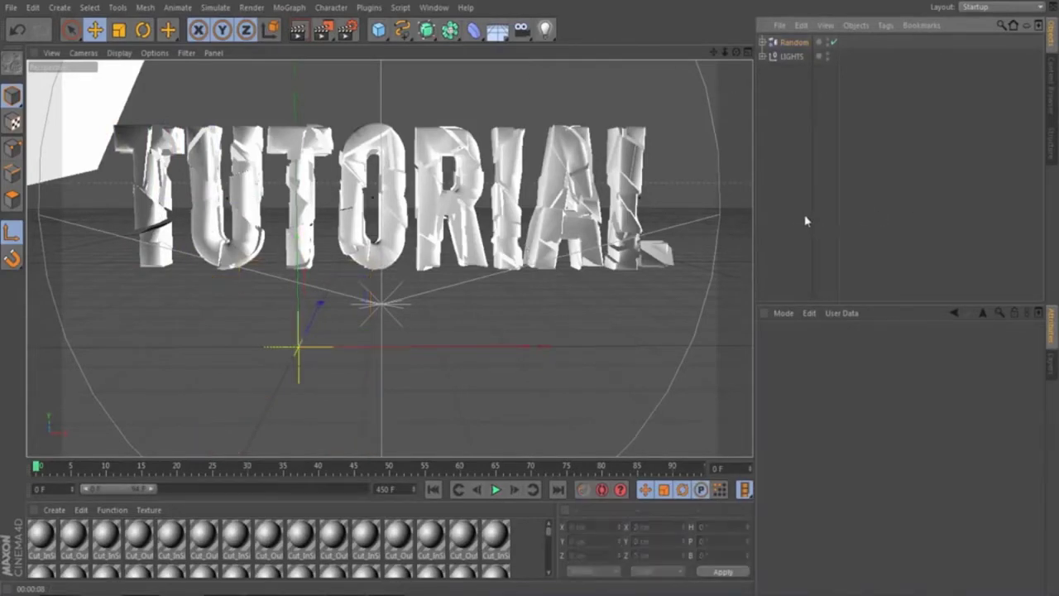
click(799, 42)
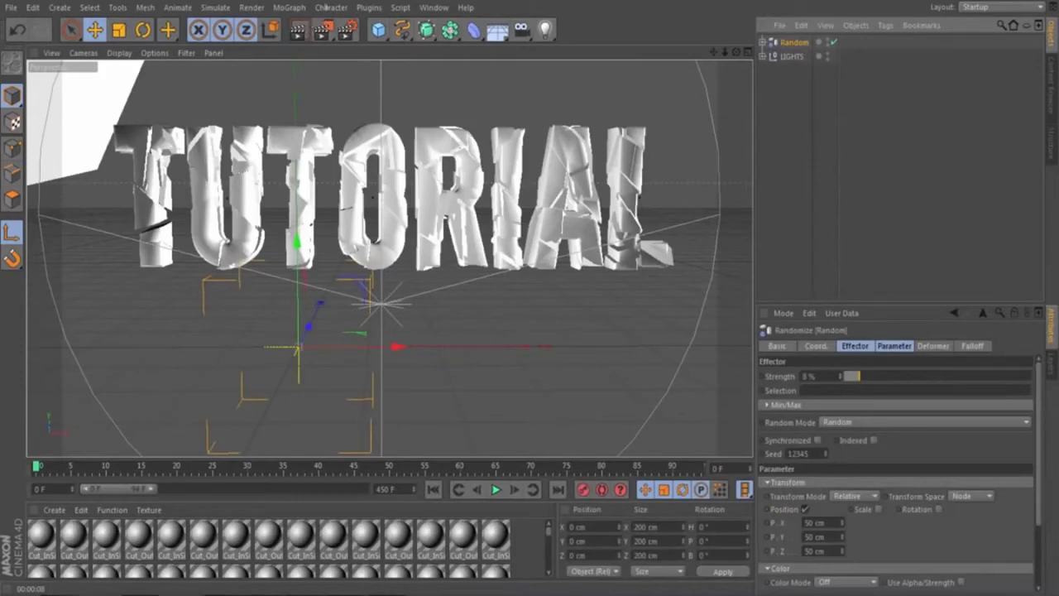
click(367, 7)
mouse_move(402, 48)
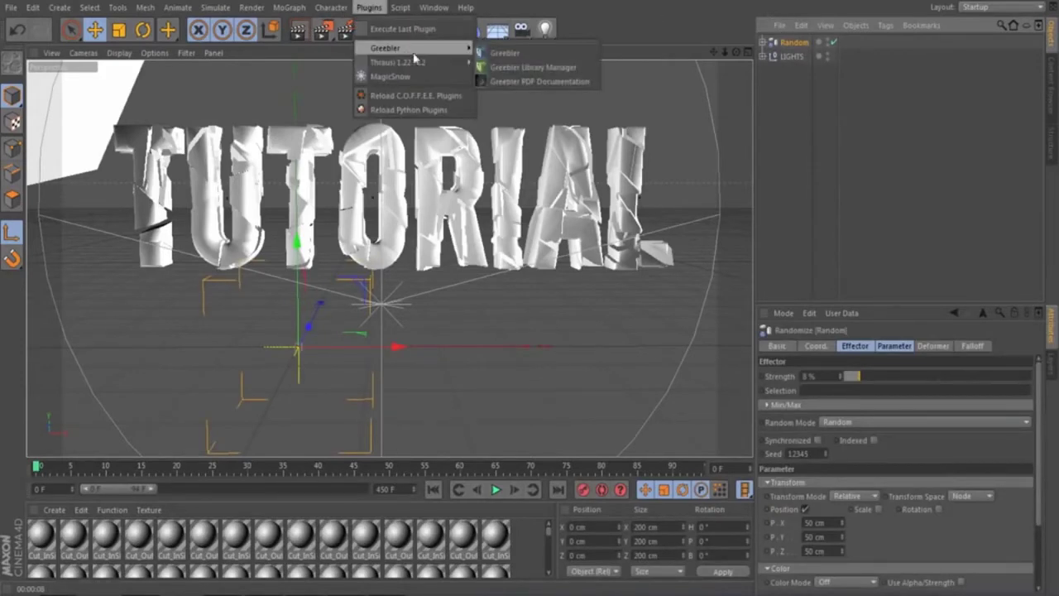
click(501, 53)
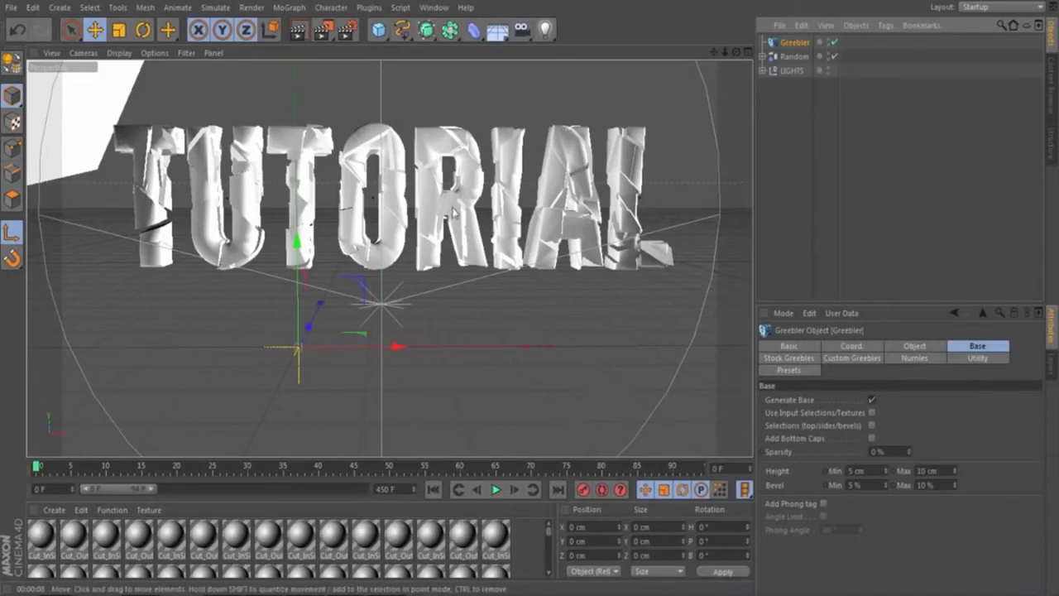
drag(793, 57, 807, 46)
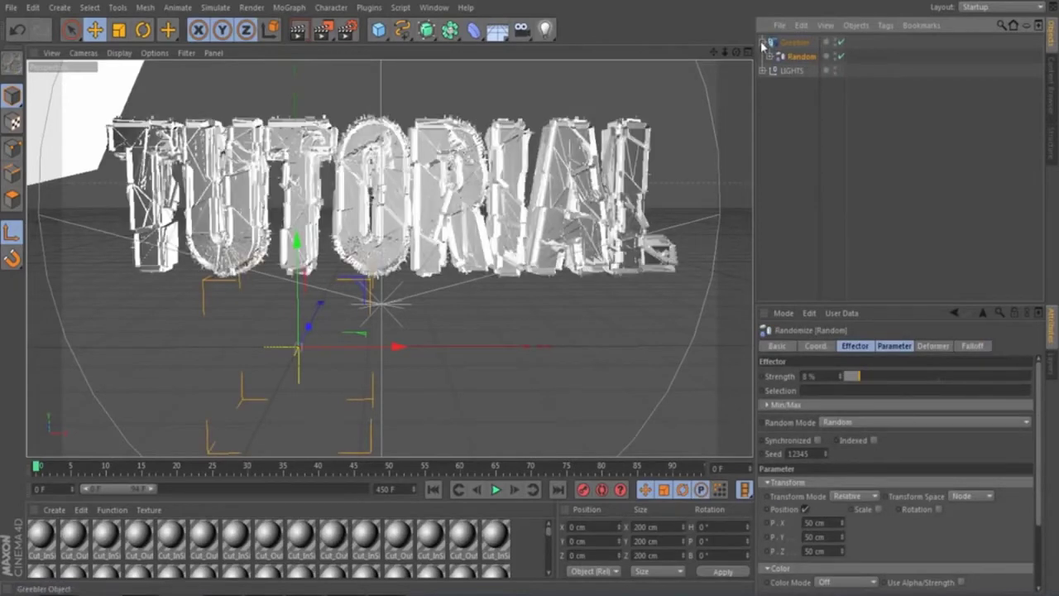
Step: Render a viewport preview of the greebled text, then select the Greebler object and collapse its hierarchy
click(298, 33)
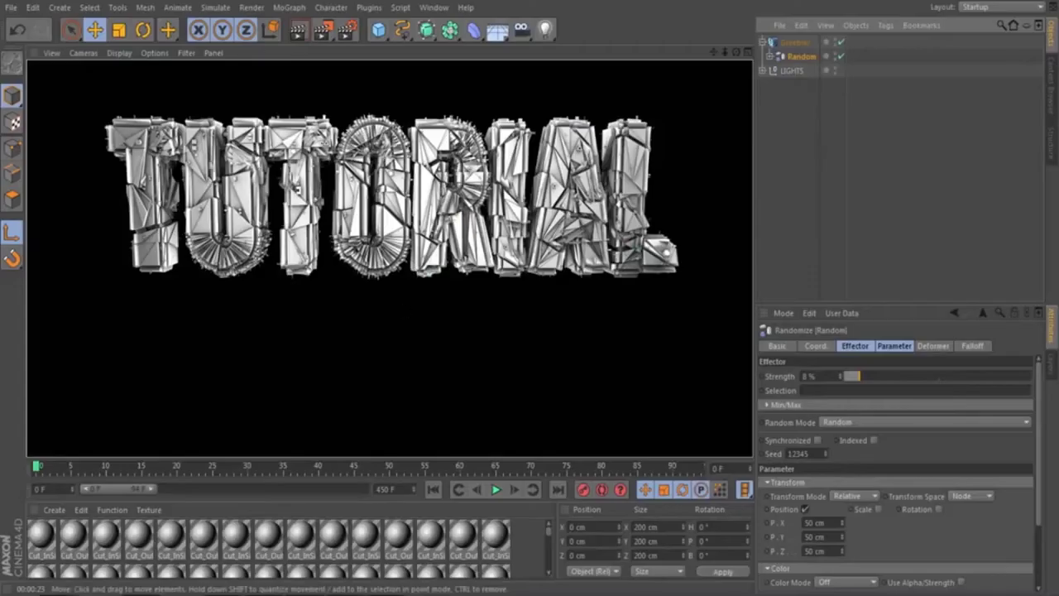
click(491, 296)
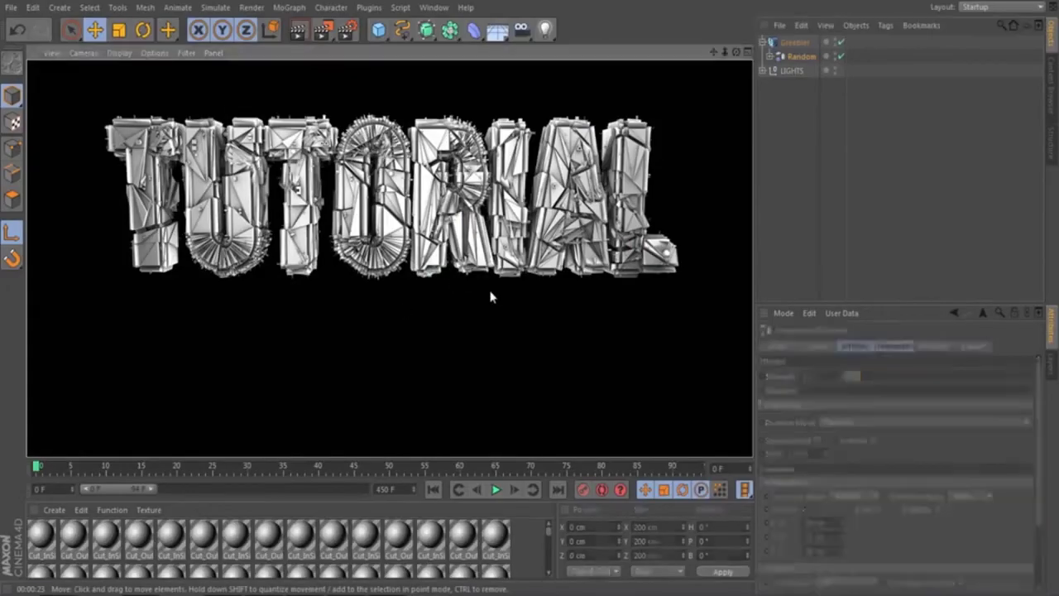
click(794, 42)
click(762, 42)
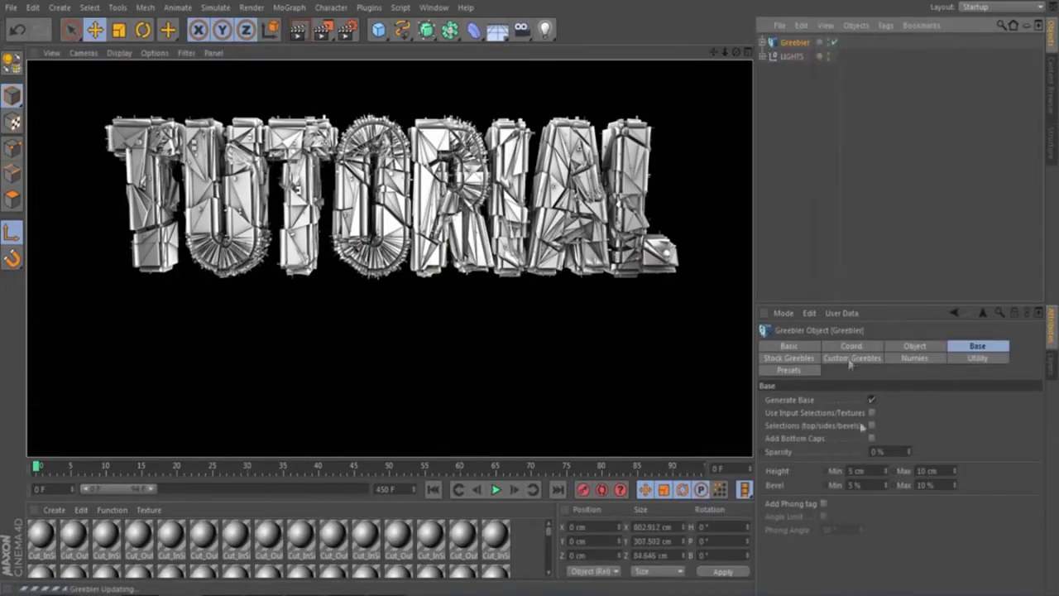
Step: Turn off the generation of stock greebles and nurnies on the Greebler object
click(790, 347)
click(812, 358)
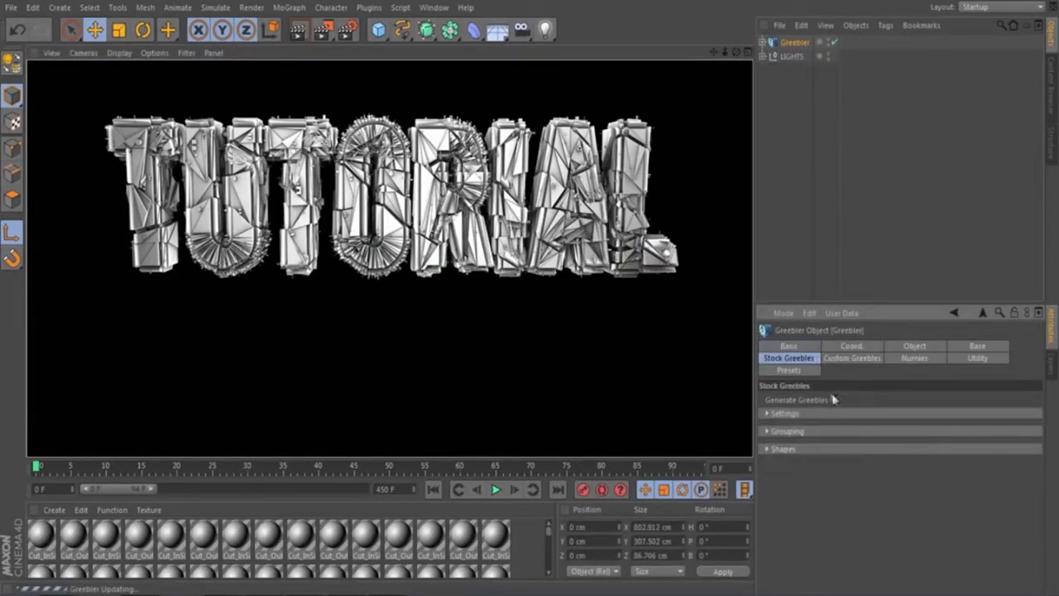
click(676, 366)
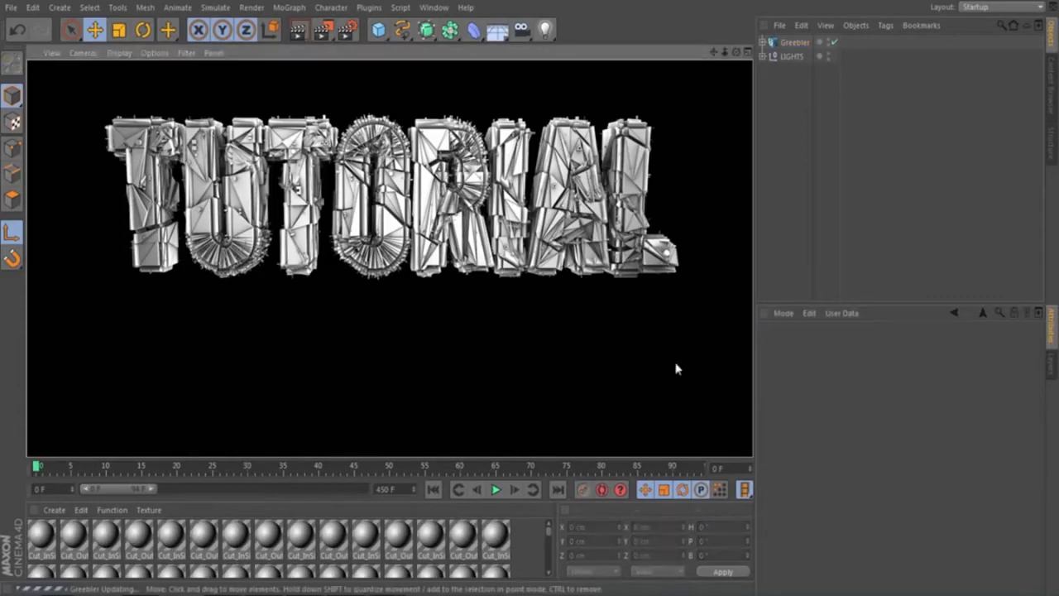
click(794, 43)
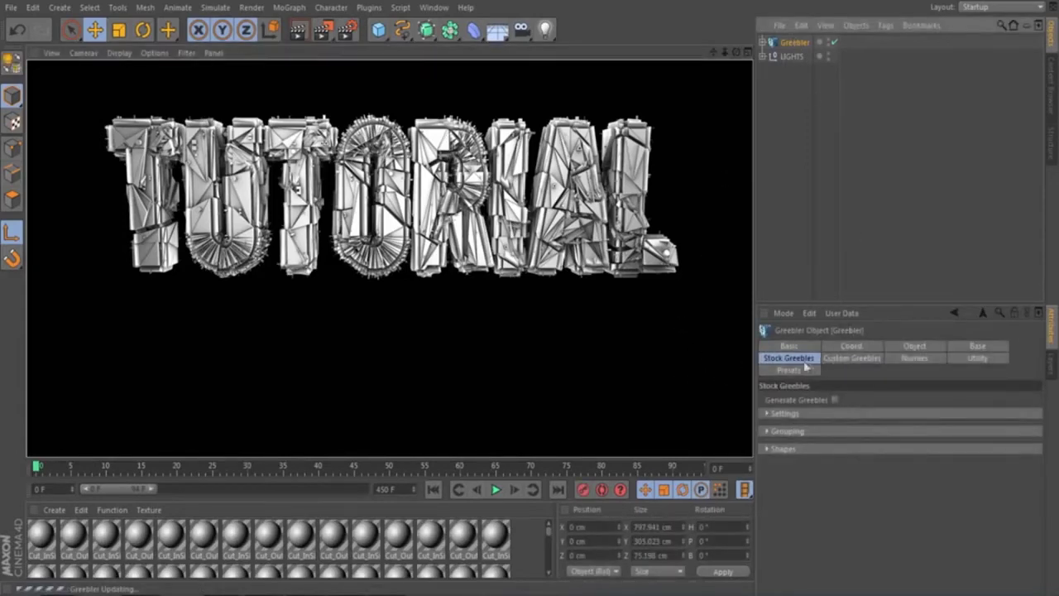
click(825, 398)
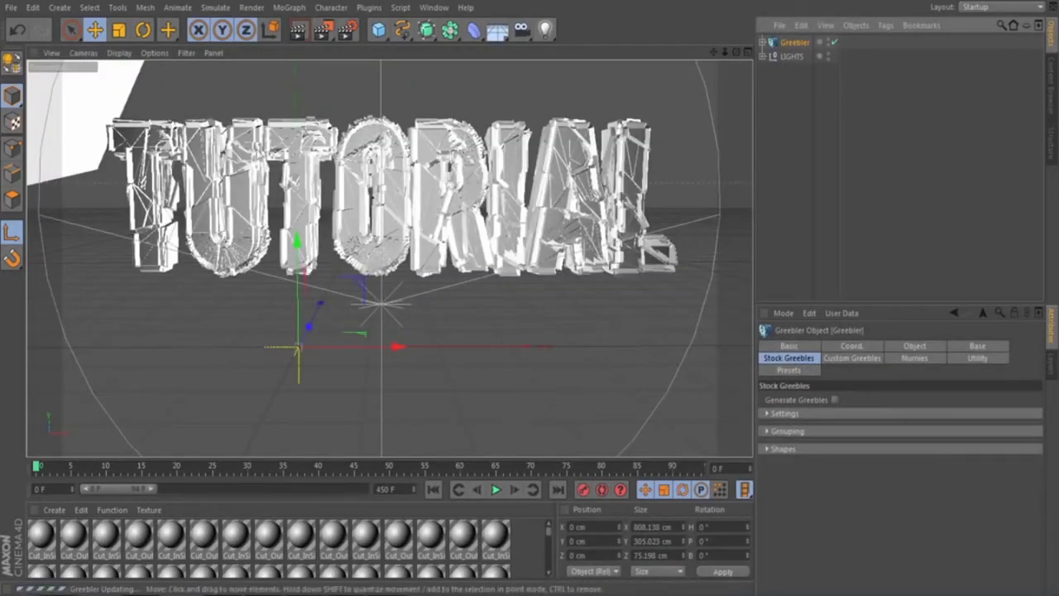
click(910, 359)
click(831, 400)
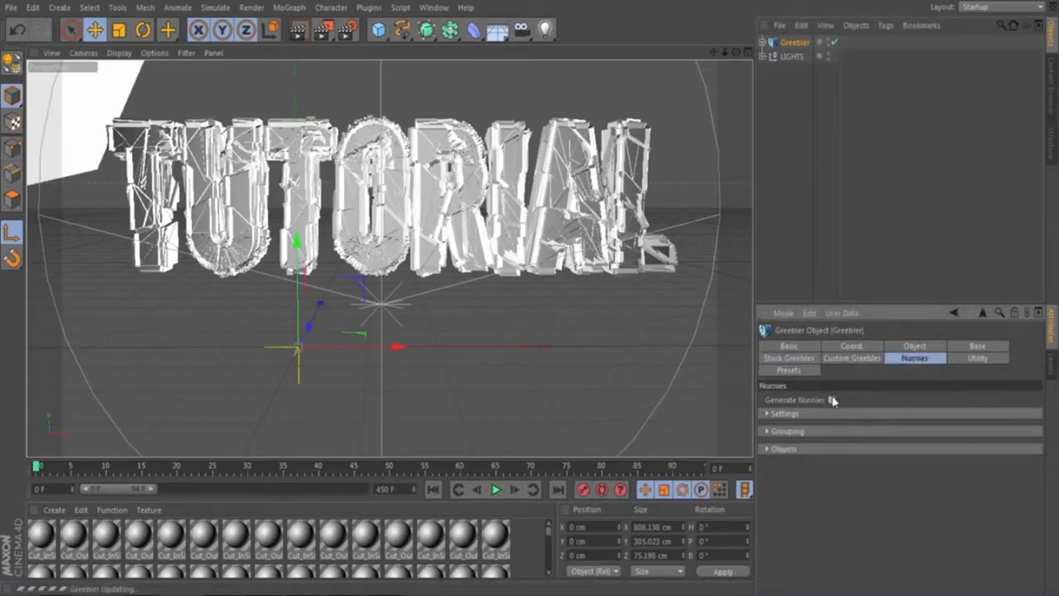
Step: Set the Greebler object's random seed to 1218
click(936, 347)
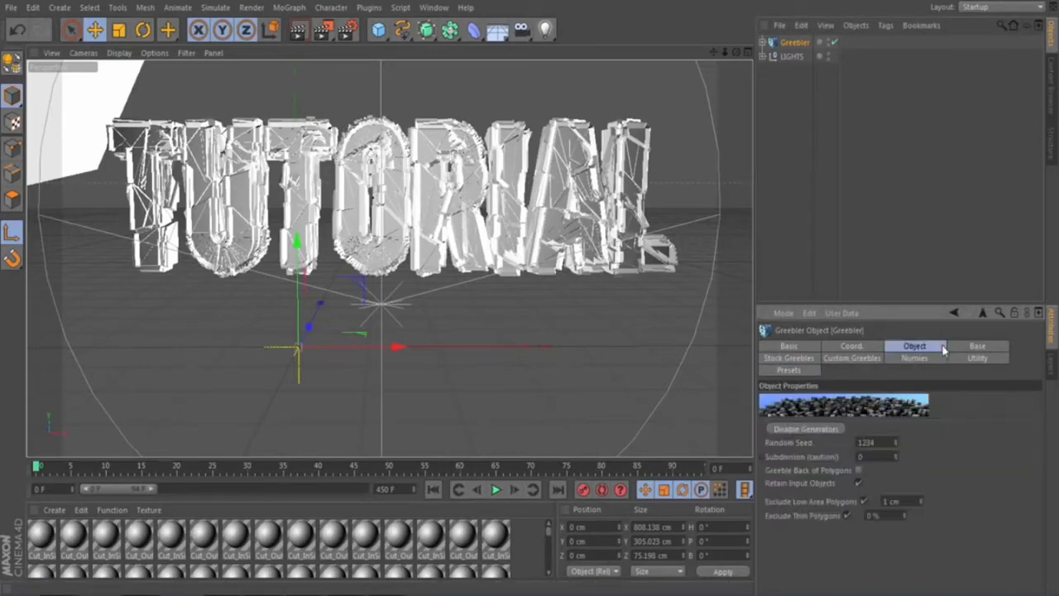
click(893, 446)
click(893, 446)
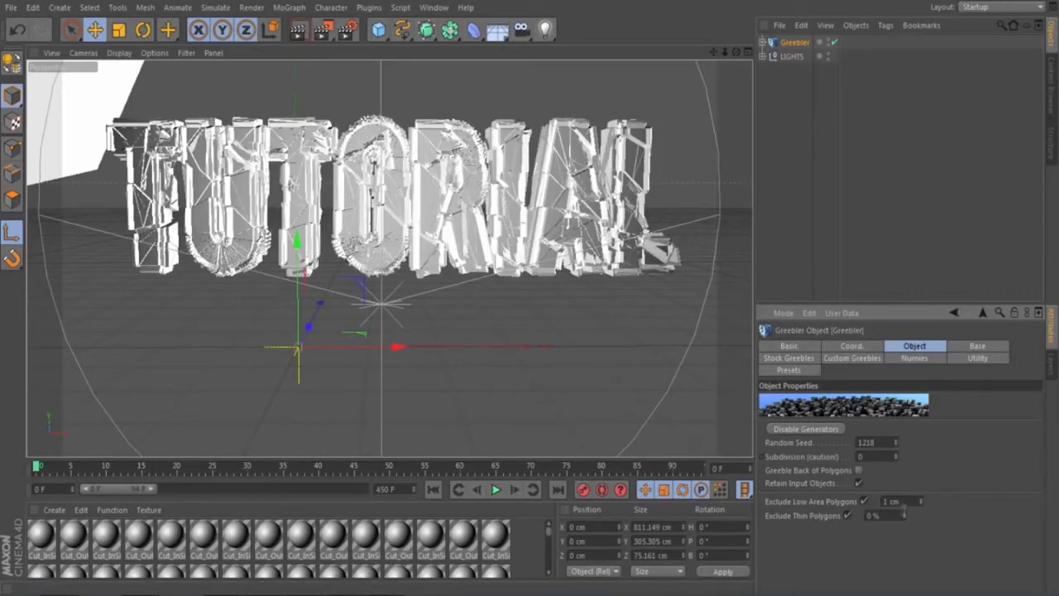
Step: Set the Greebler base's minimum and maximum height to 0 cm
click(973, 348)
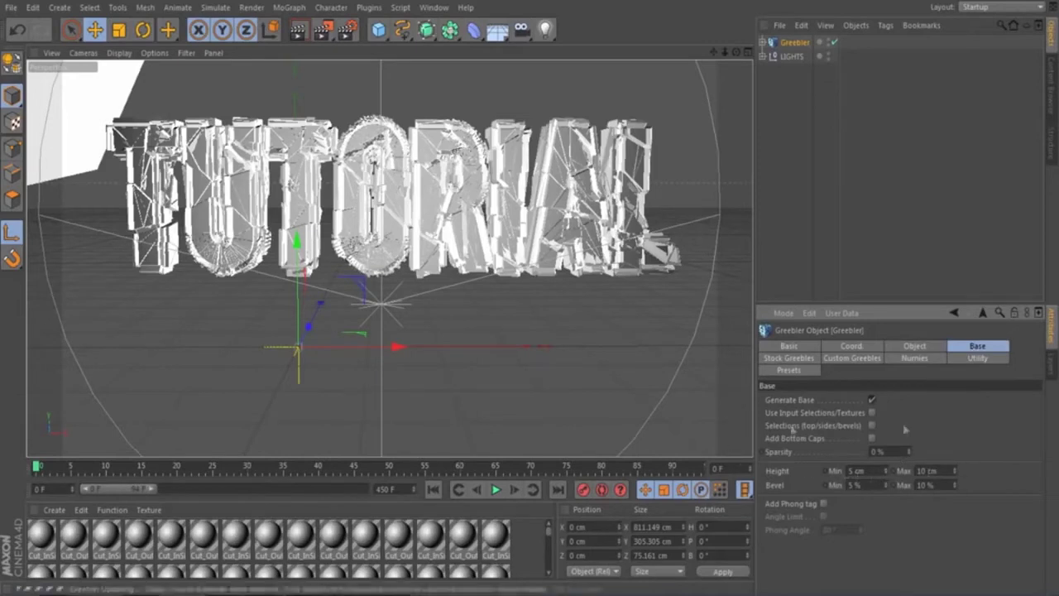
double_click(858, 471)
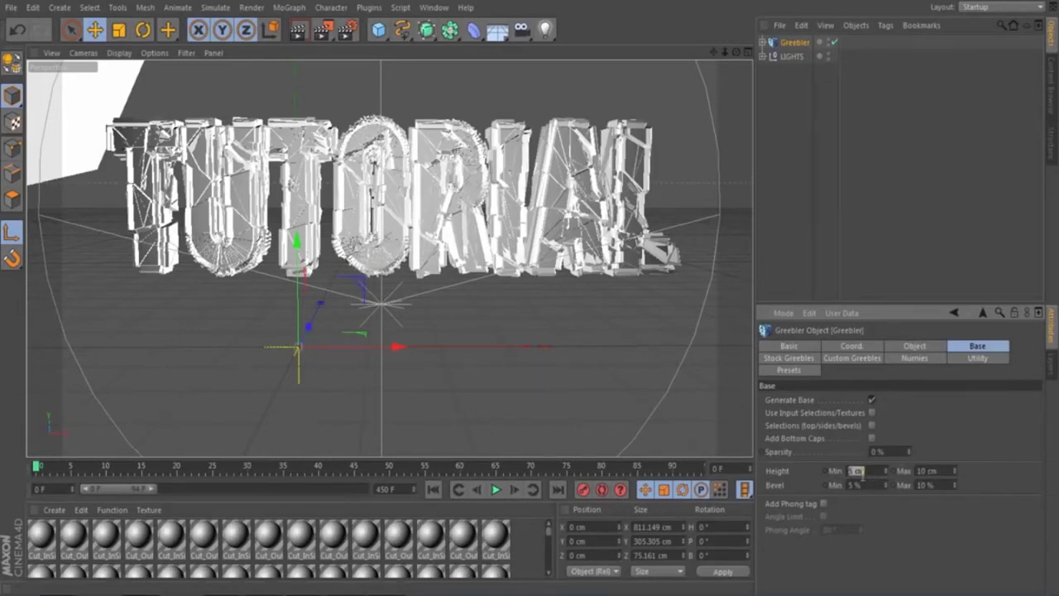
text(0)
double_click(934, 473)
text(0)
key(Return)
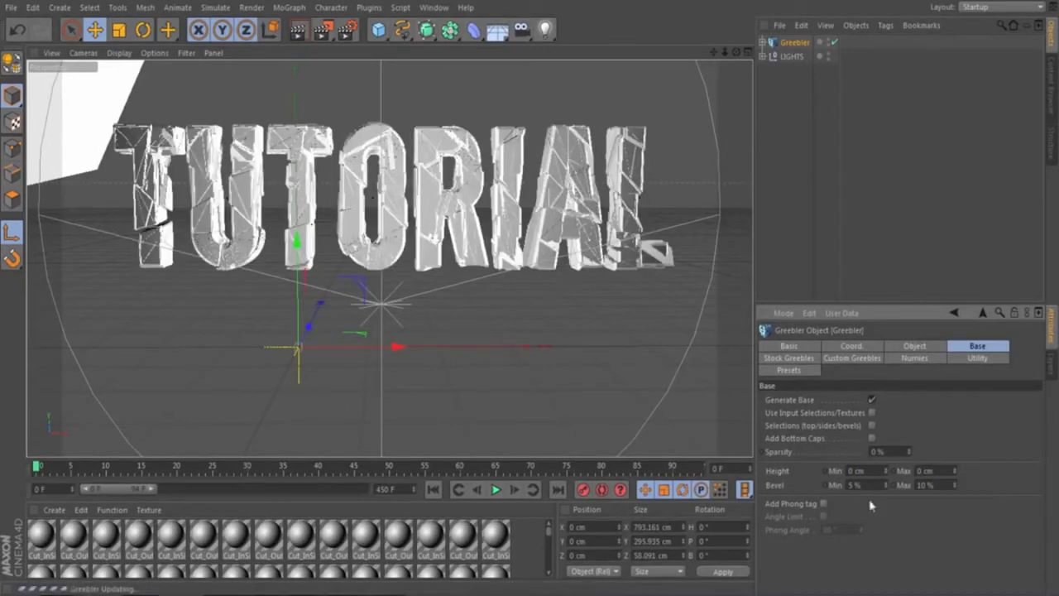
Step: Try a maximum bevel of 35% on the Greebler base and render a viewport preview
double_click(932, 488)
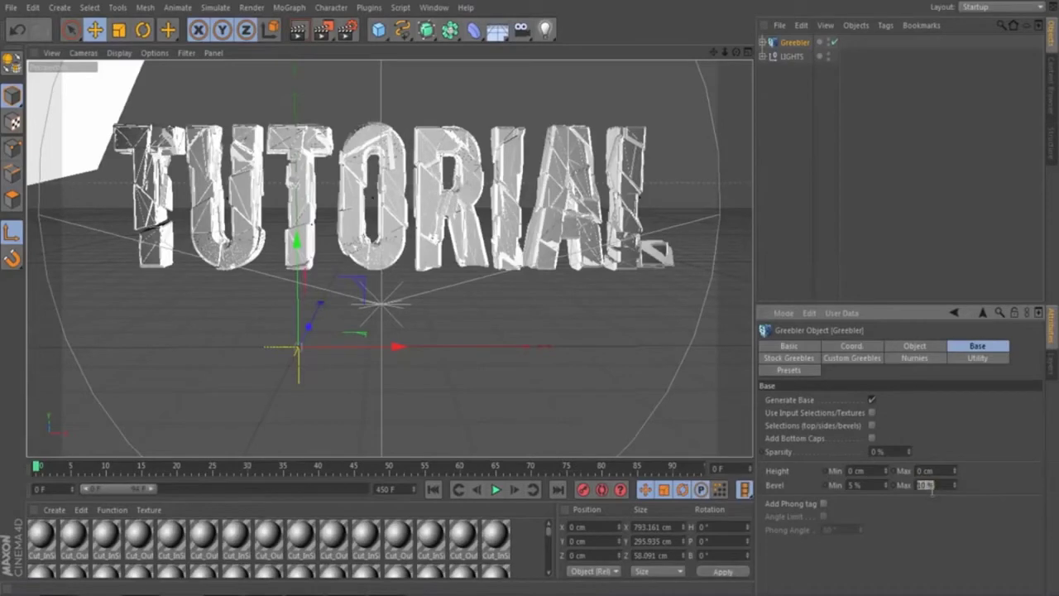
text(25)
key(Return)
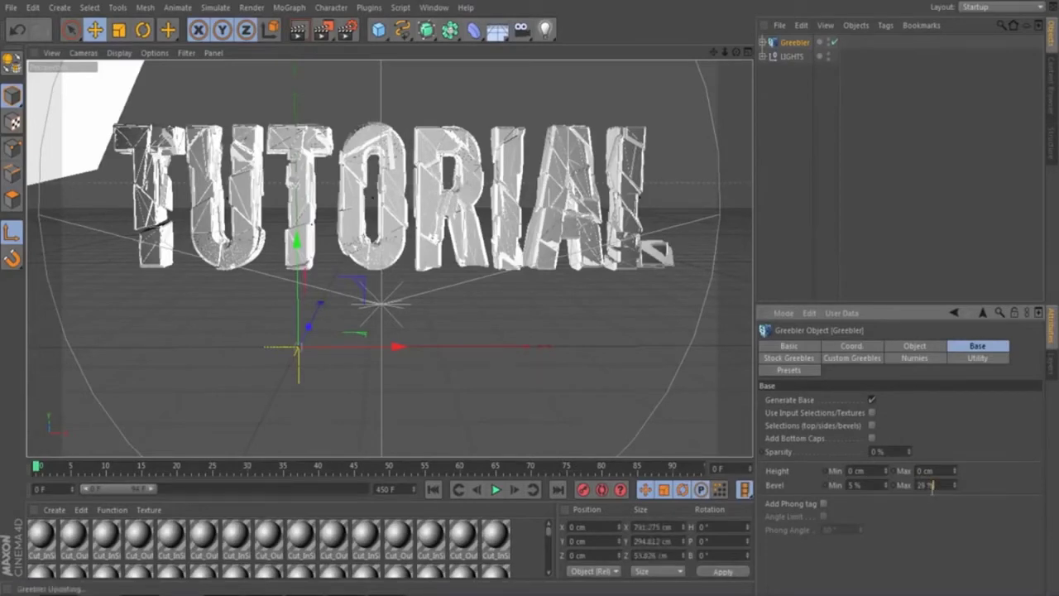
scroll(932, 486, up, 4)
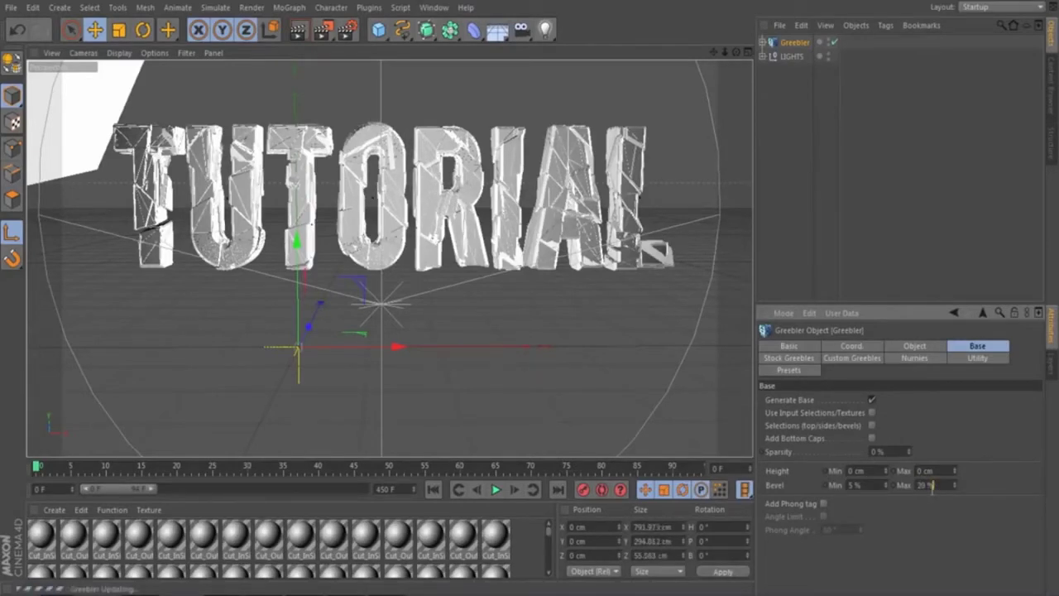
scroll(932, 487, up, 3)
click(298, 30)
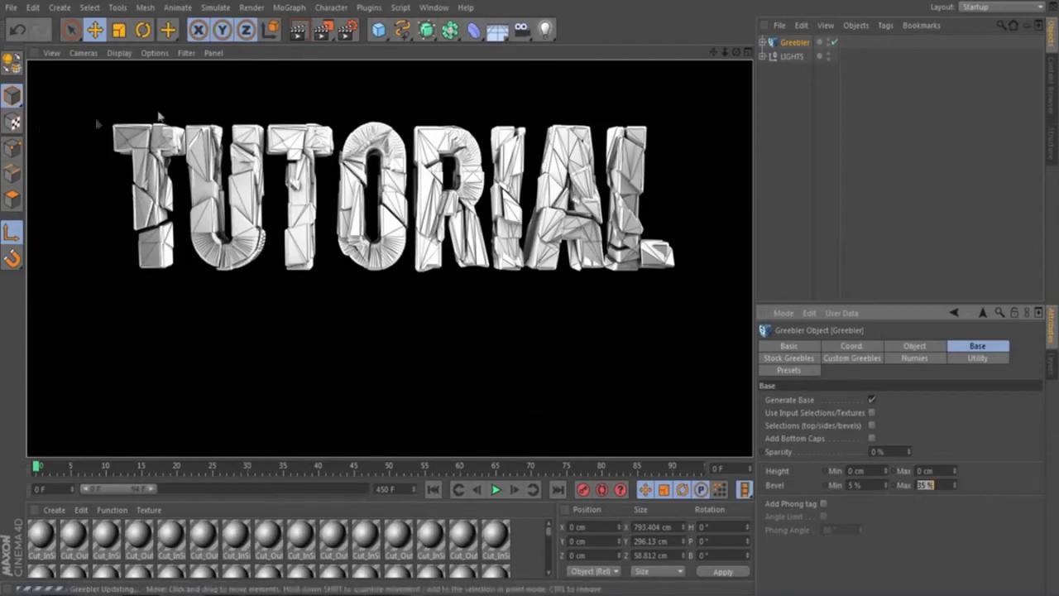
click(407, 425)
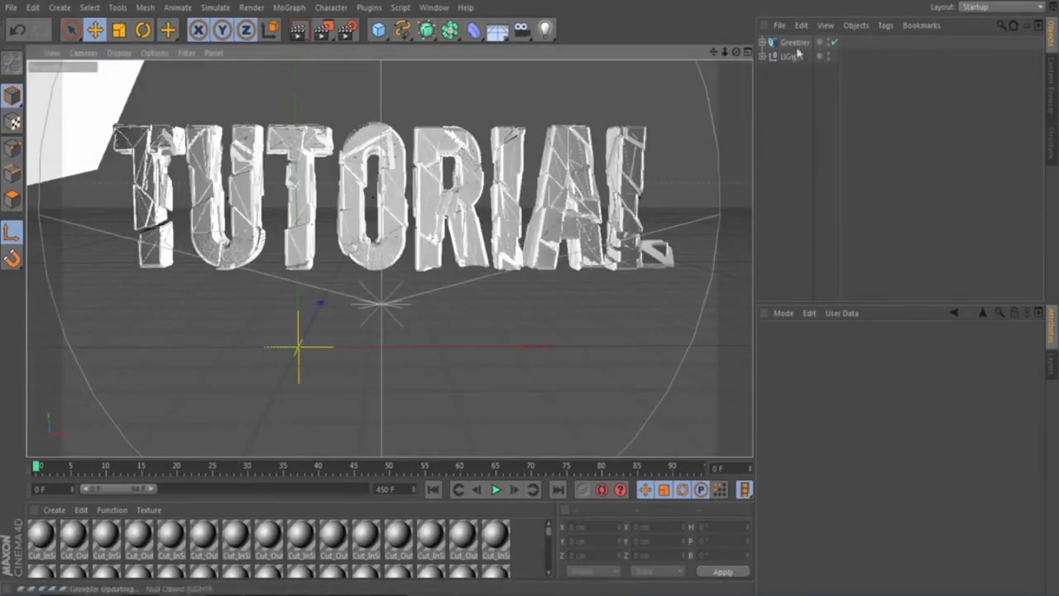
Step: Set the Greebler base's maximum bevel to 15%
click(792, 42)
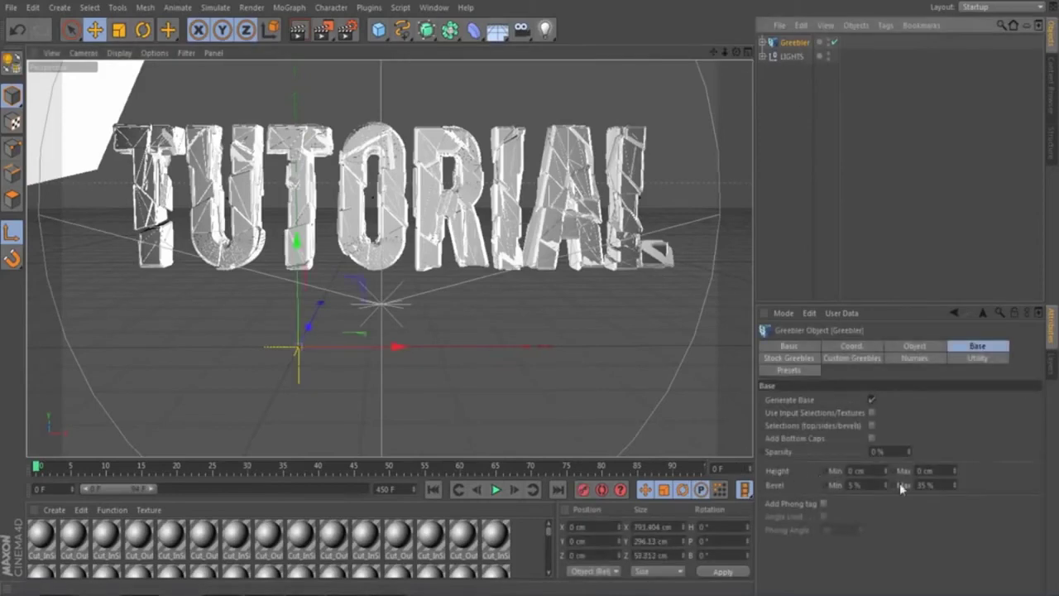
click(927, 489)
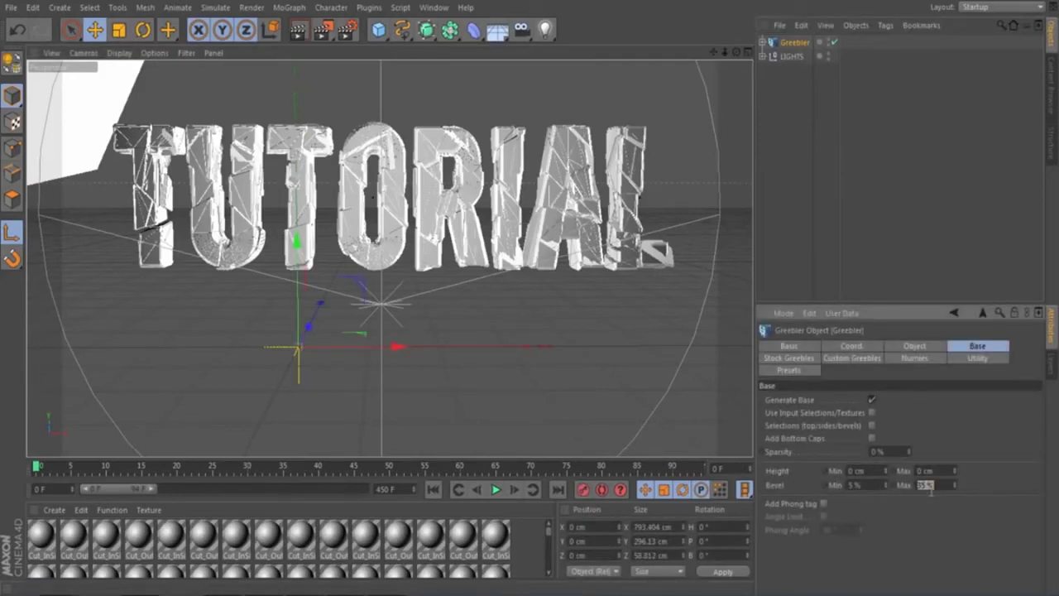
text(15)
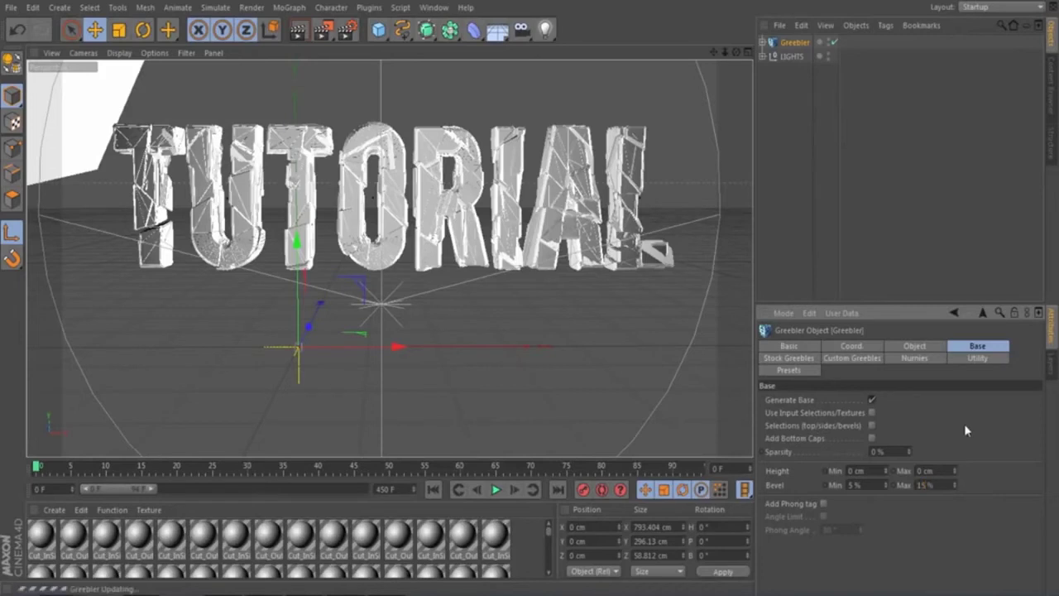
key(Return)
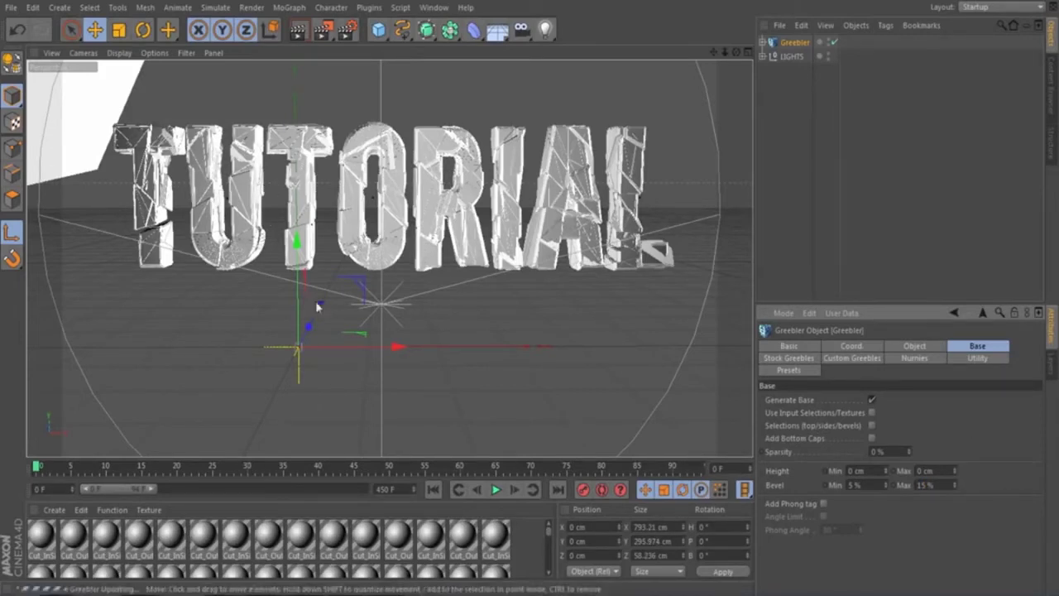
Step: Look through the scene's materials for one to apply to the Greebler text
scroll(497, 556, down, 2)
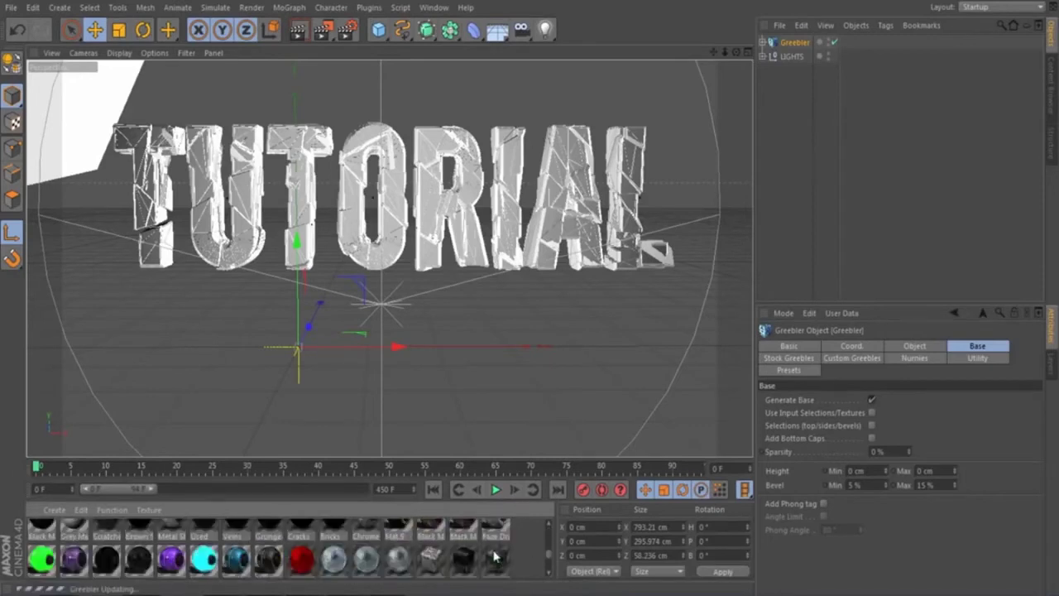
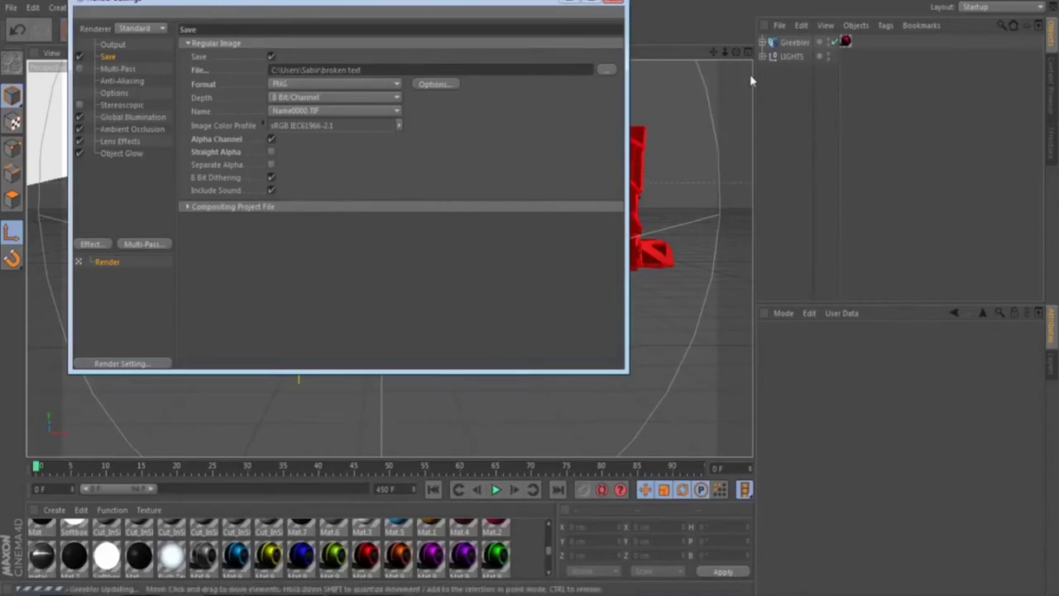
Step: Set the render's save file to "Tutorial" in the Photoshop Stuff folder on the desktop
click(112, 44)
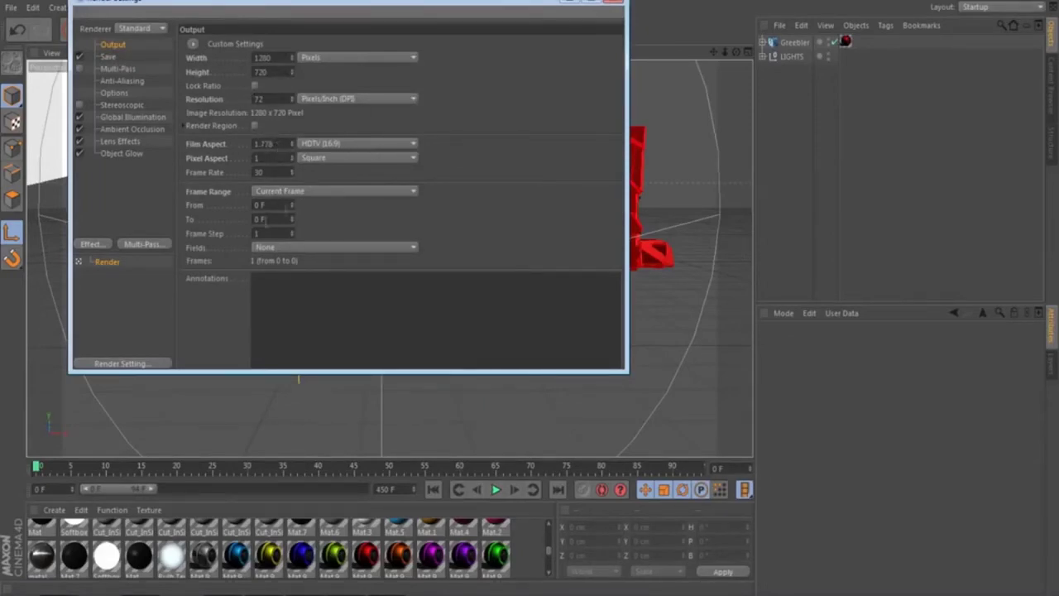
click(117, 56)
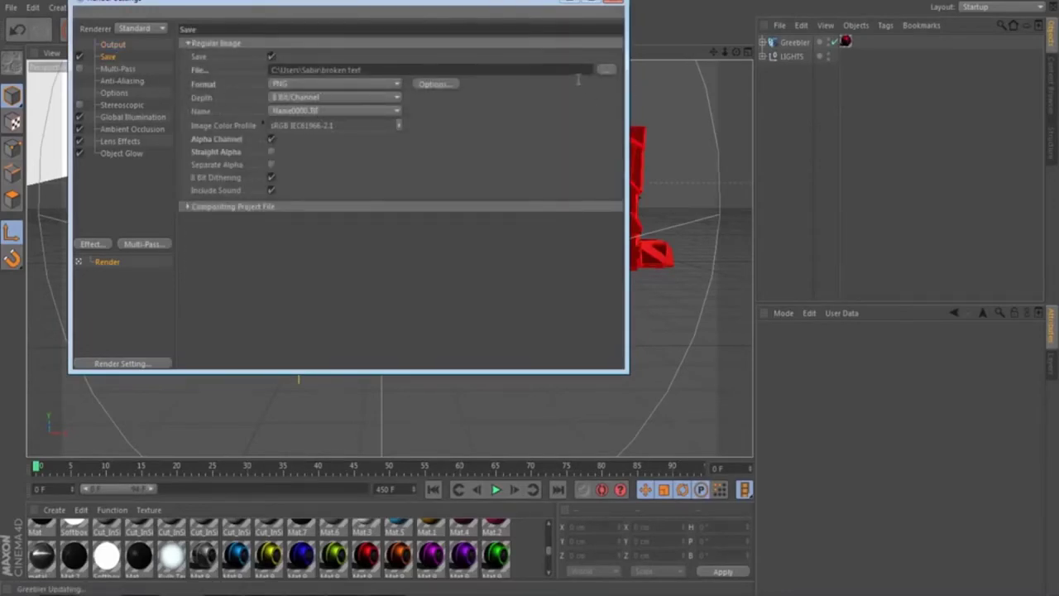
click(608, 71)
click(132, 103)
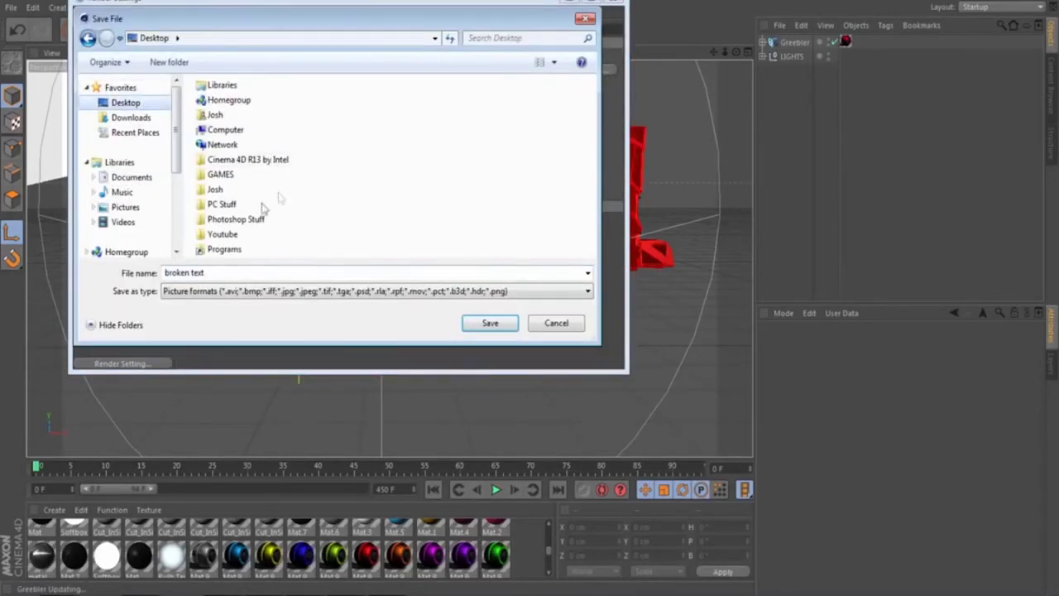
double_click(239, 220)
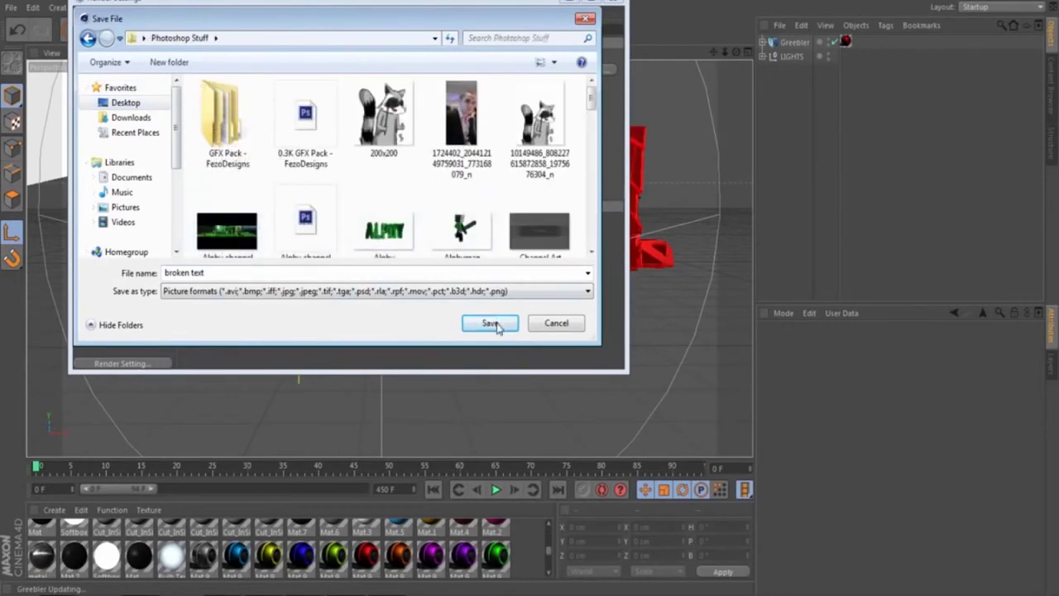
double_click(289, 278)
click(289, 278)
double_click(289, 278)
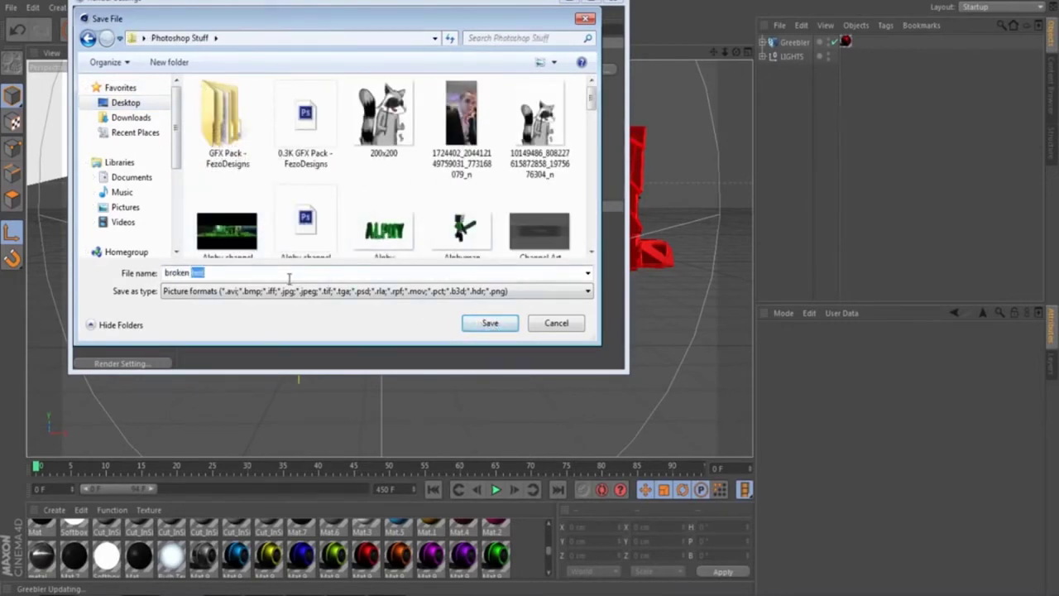
drag(289, 278, 163, 277)
text(Tutorial)
click(475, 324)
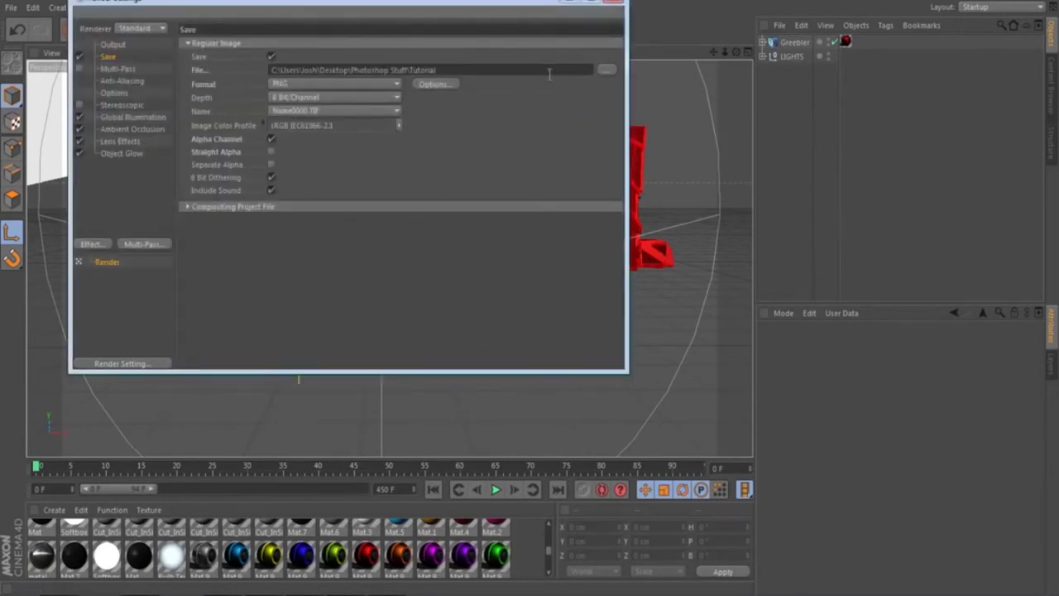
Step: Set the render's anti-aliasing maximum level to 2x2
click(116, 71)
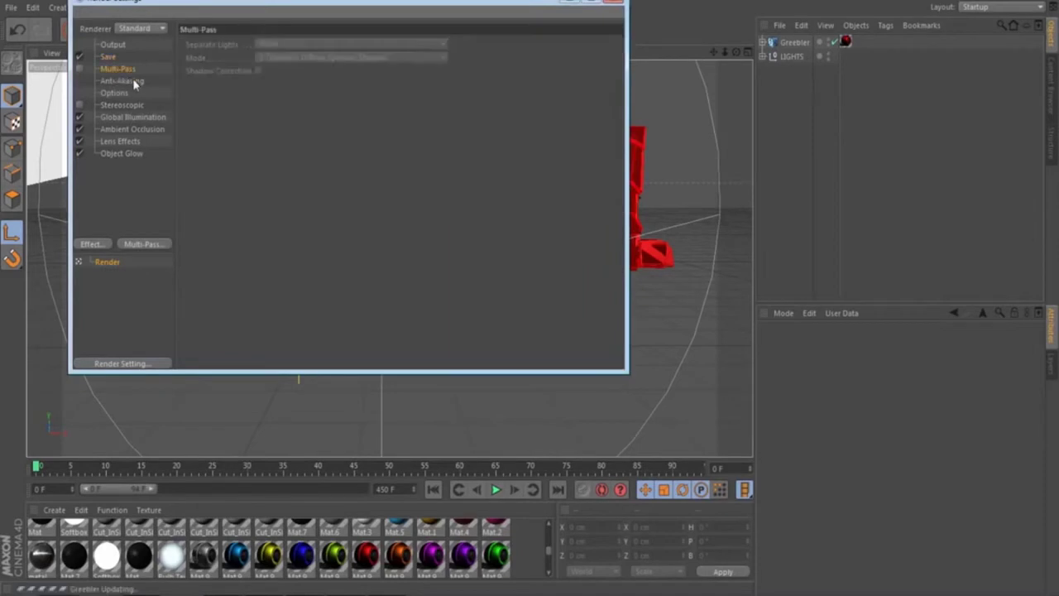
click(130, 82)
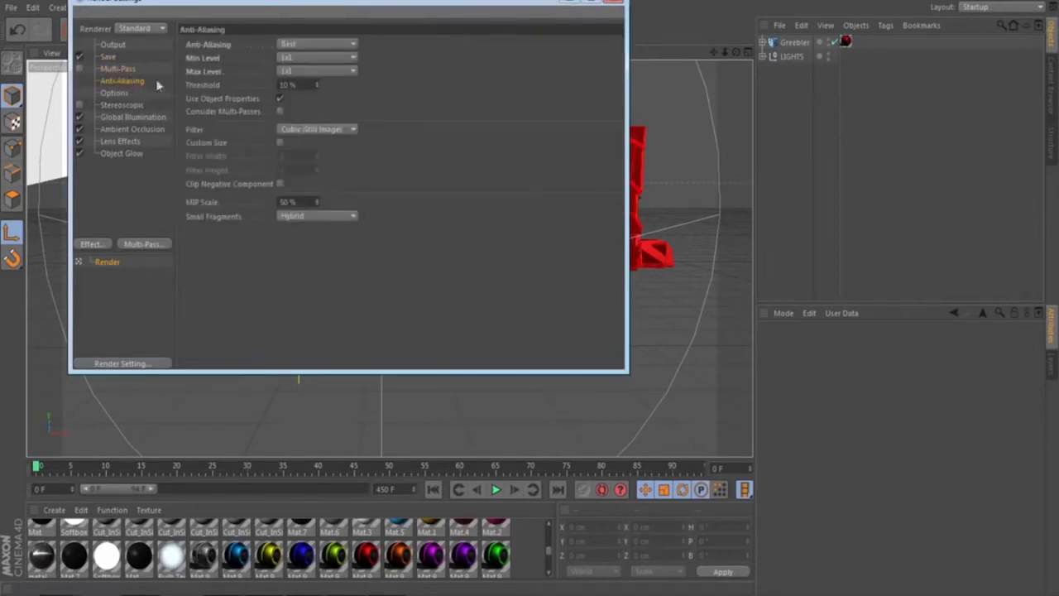
click(316, 70)
click(308, 98)
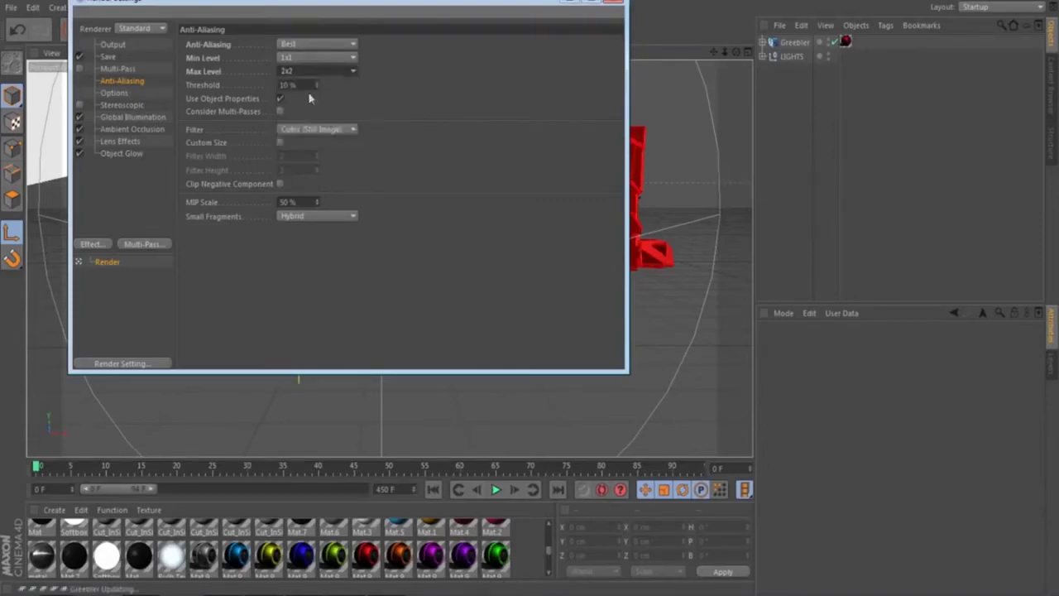
click(316, 72)
click(343, 84)
click(337, 71)
click(319, 98)
Step: Review the general render options, stereoscopic settings, available effects and Global Illumination settings, including the irradiance cache and details
click(124, 95)
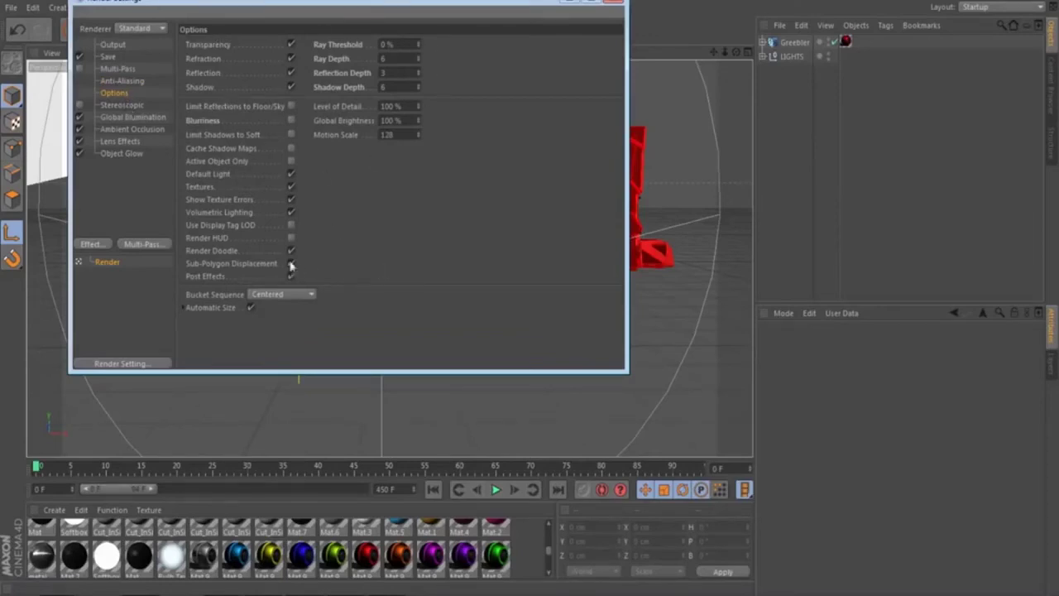
click(124, 110)
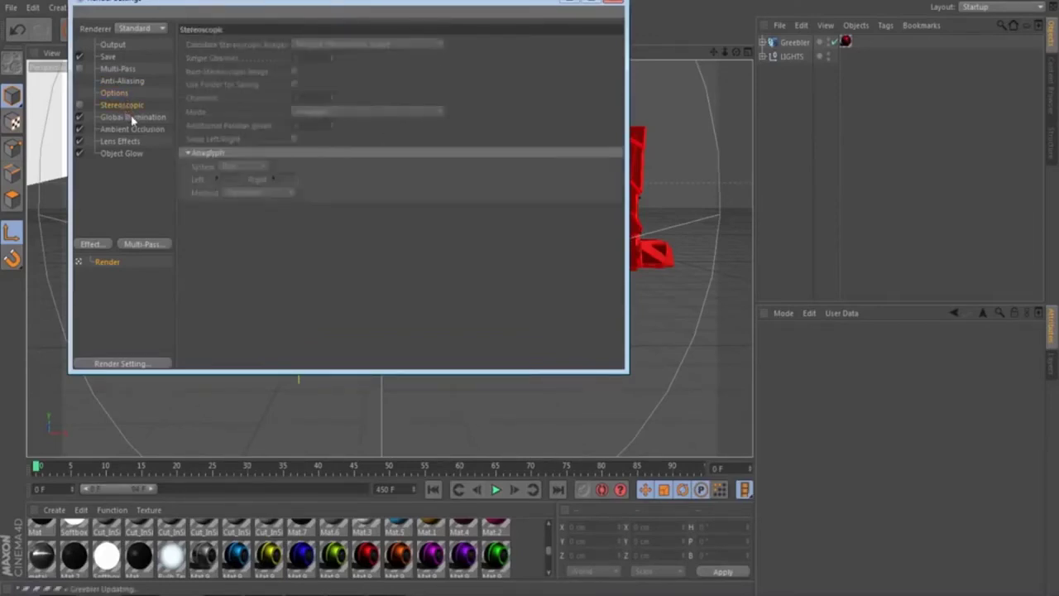
click(132, 118)
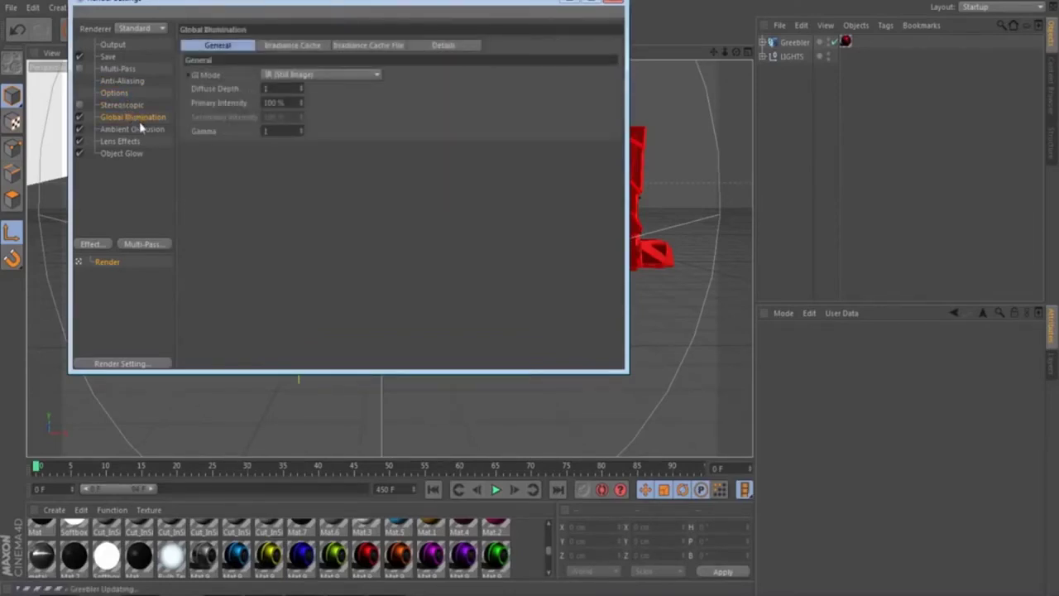
click(91, 243)
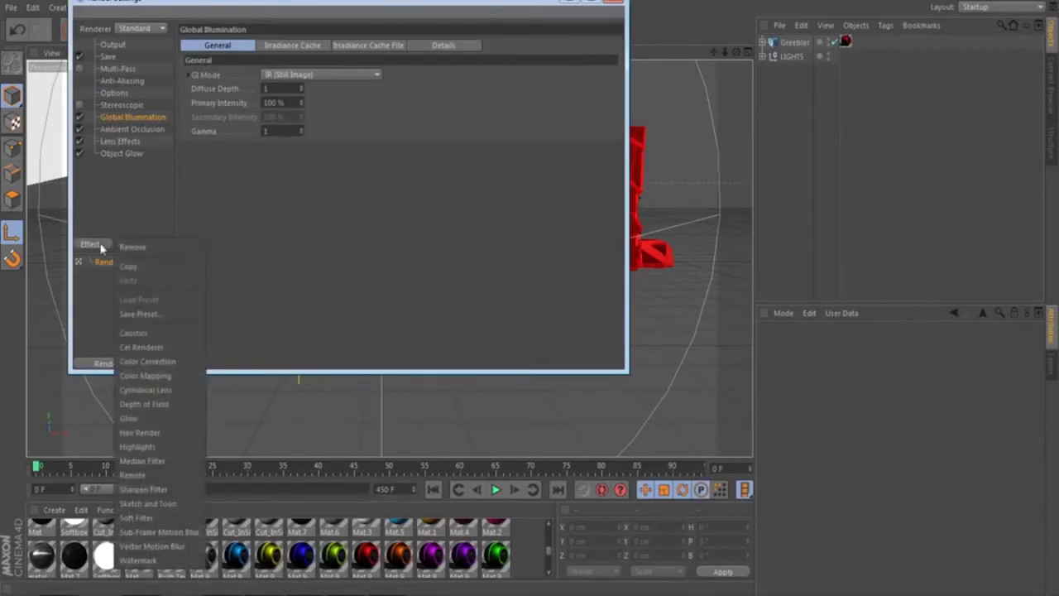
click(118, 192)
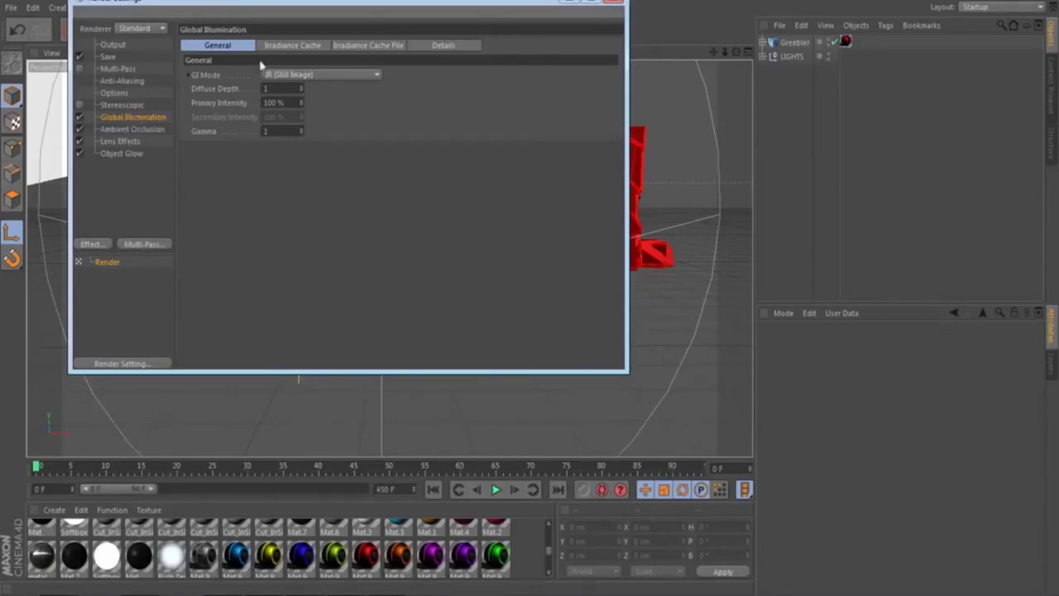
click(308, 46)
click(233, 46)
click(278, 50)
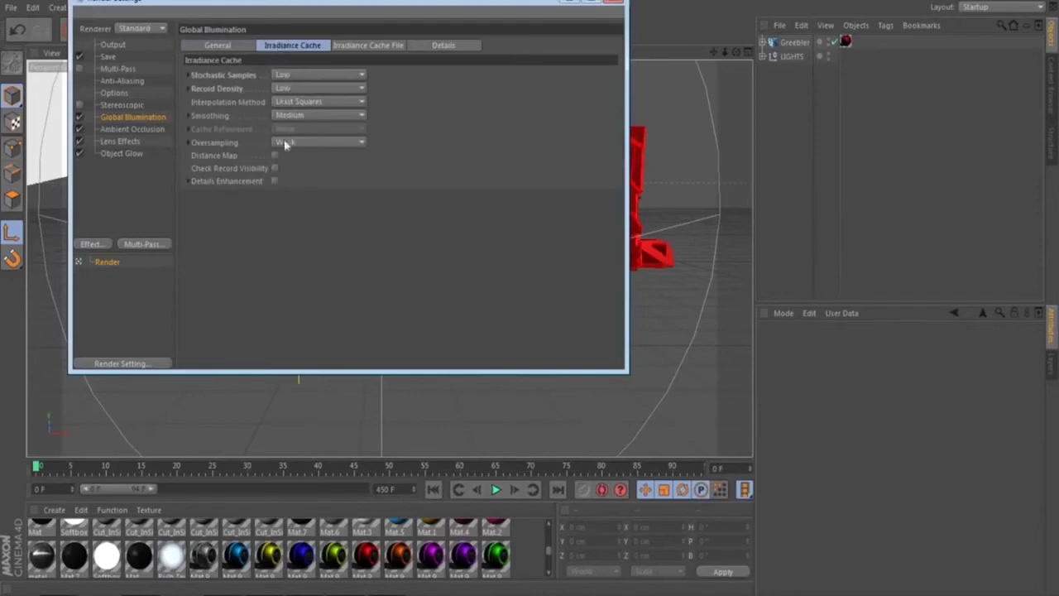
click(372, 46)
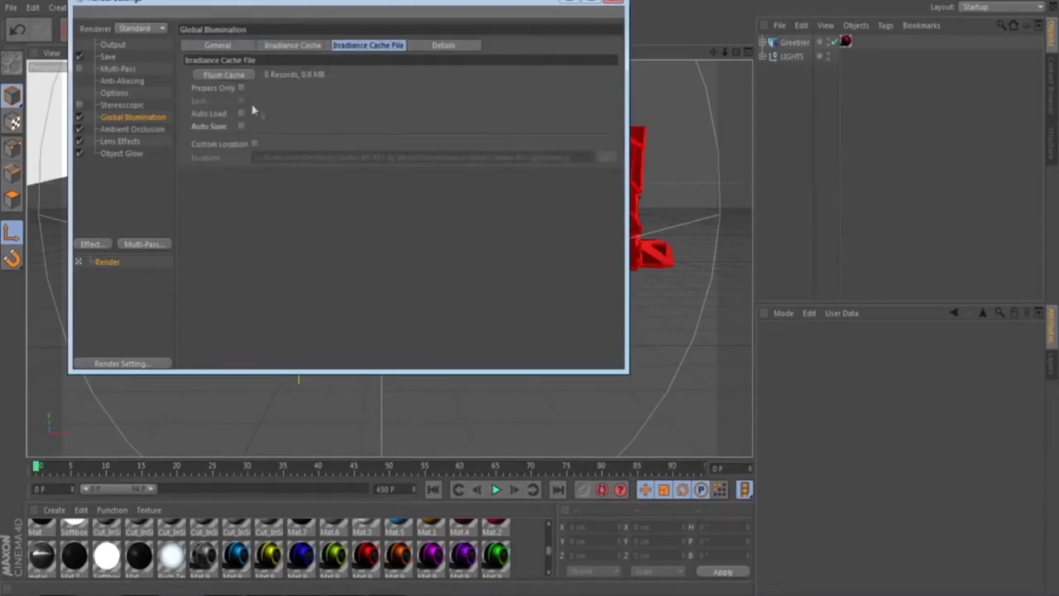
click(451, 50)
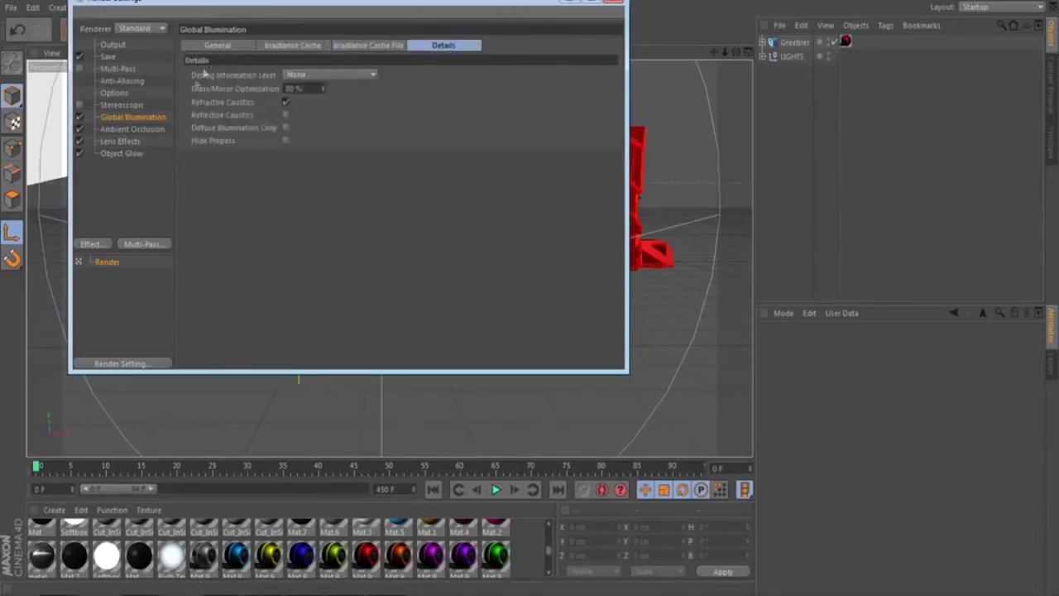
Step: Review the Ambient Occlusion, Lens Effects and Object Glow render settings and the list of additional effects
click(151, 130)
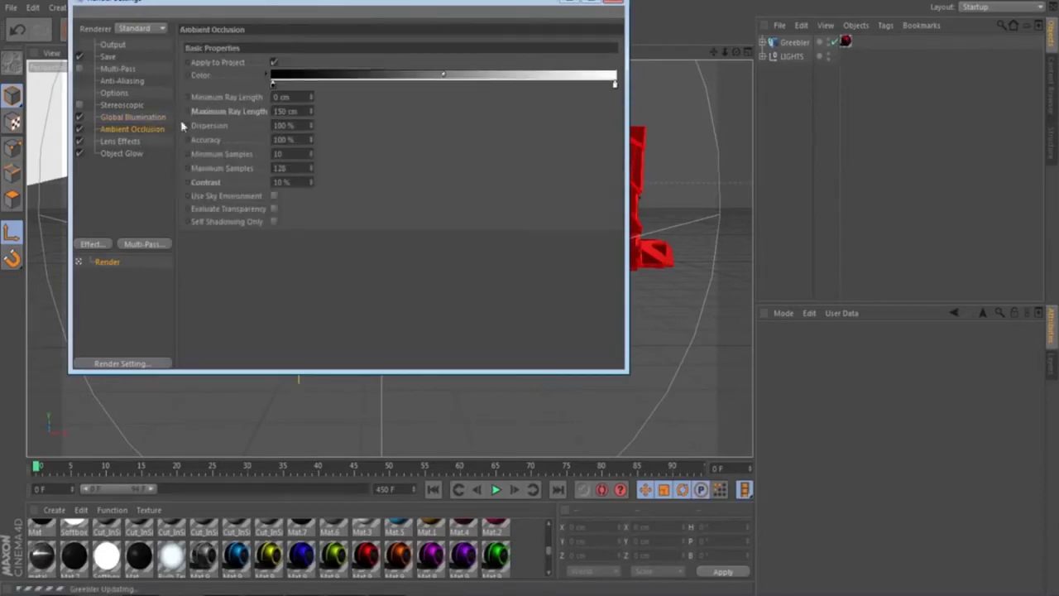
click(92, 244)
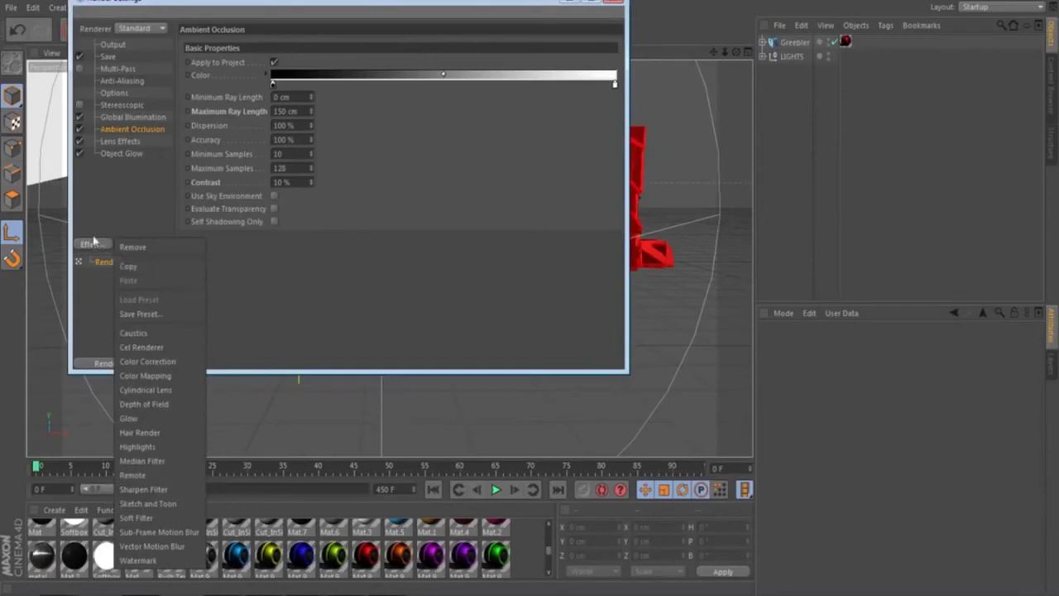
click(118, 193)
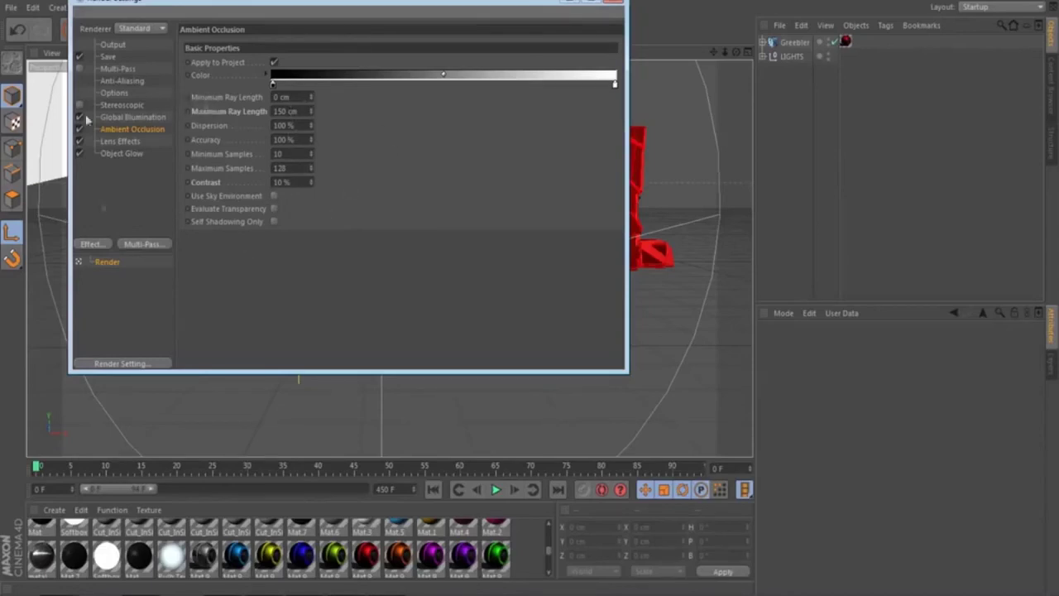
click(132, 143)
click(122, 155)
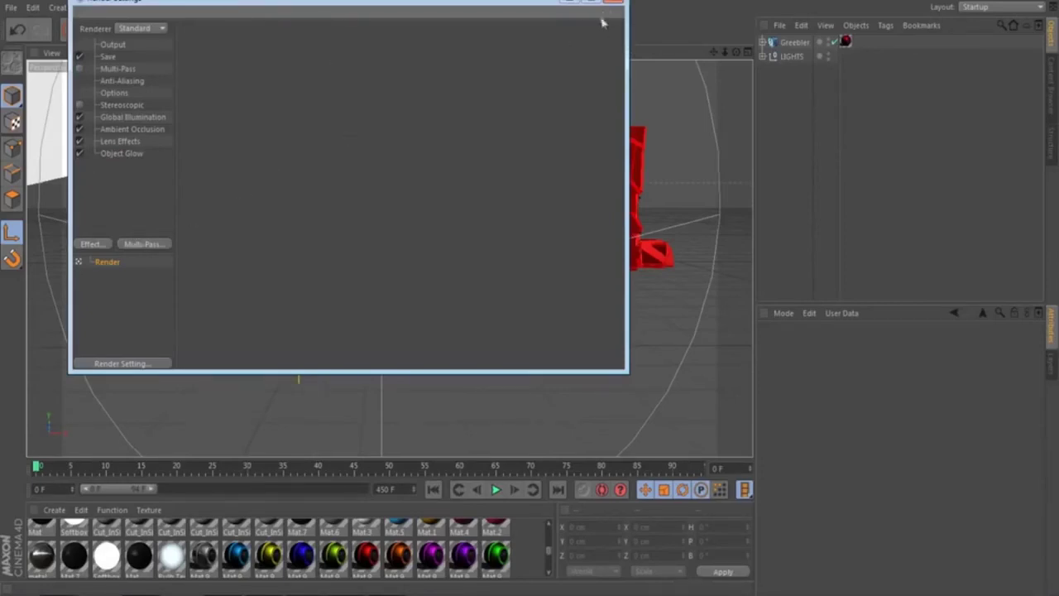
Step: Render the red text to the Picture Viewer and minimize the viewer
click(300, 30)
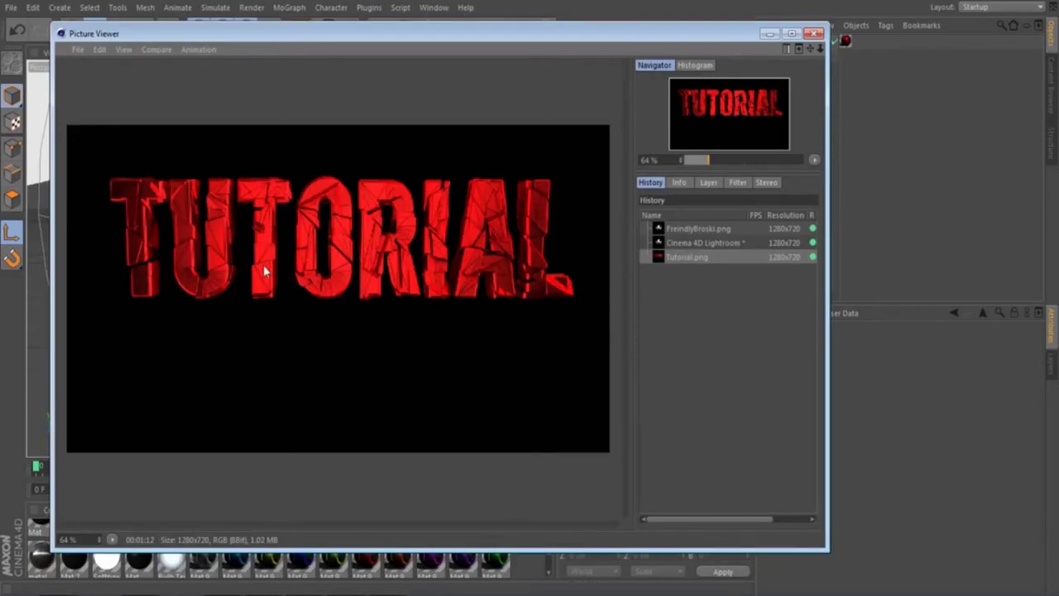
click(768, 34)
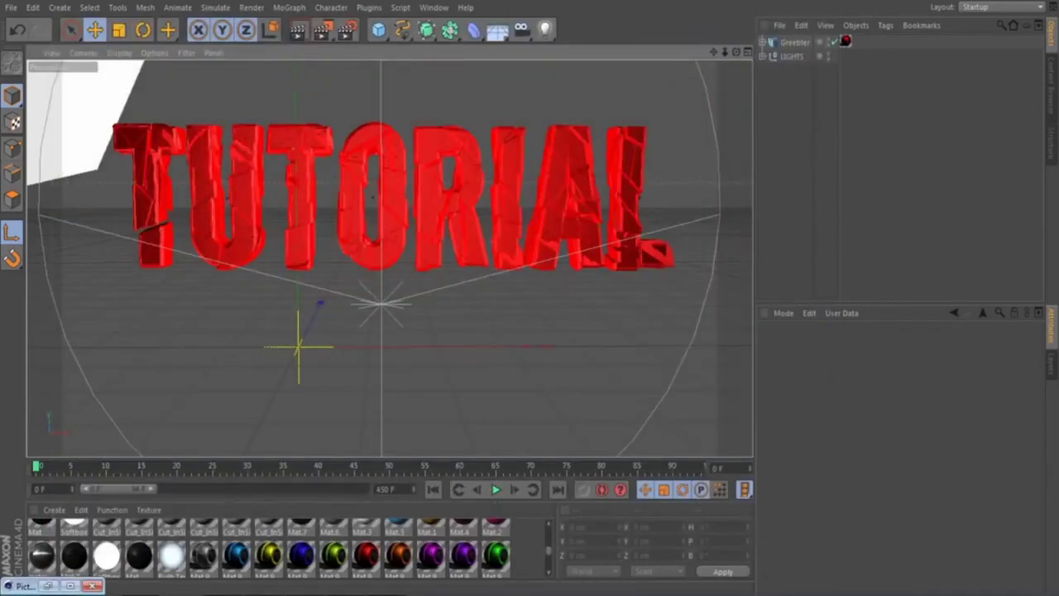
Step: Switch to the Photoshop Stuff folder in Windows Explorer and open the rendered Tutorial PNG with Windows Photo Viewer
key(alt+Tab)
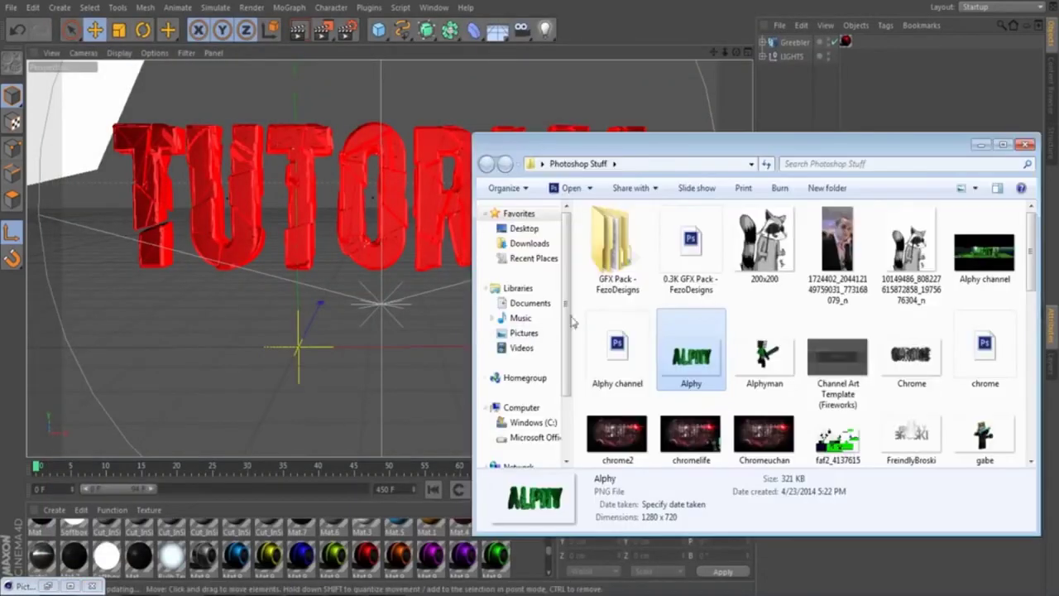
scroll(943, 314, down, 2)
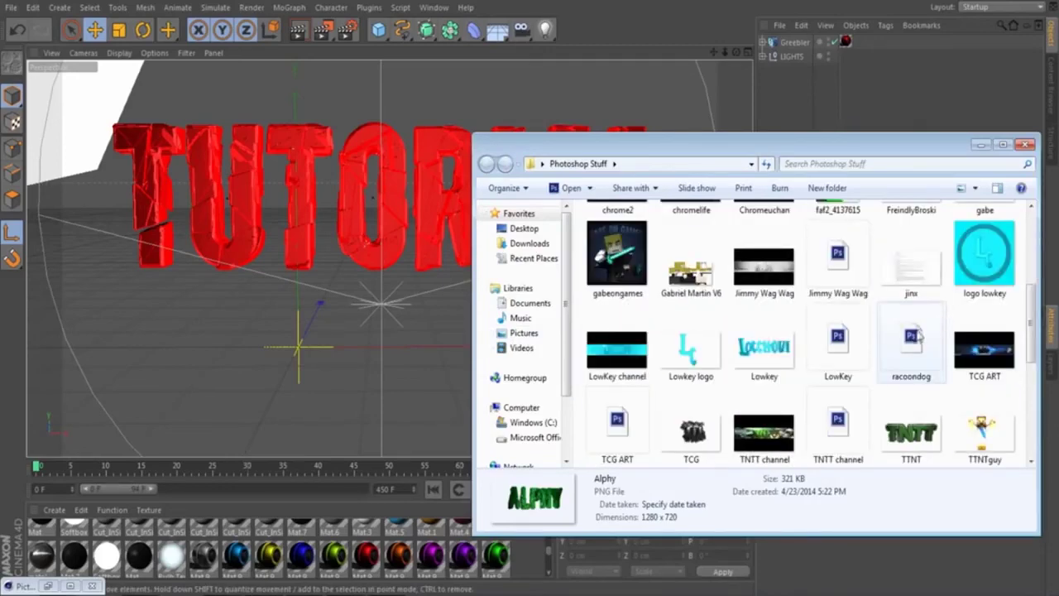
scroll(883, 347, down, 4)
click(906, 236)
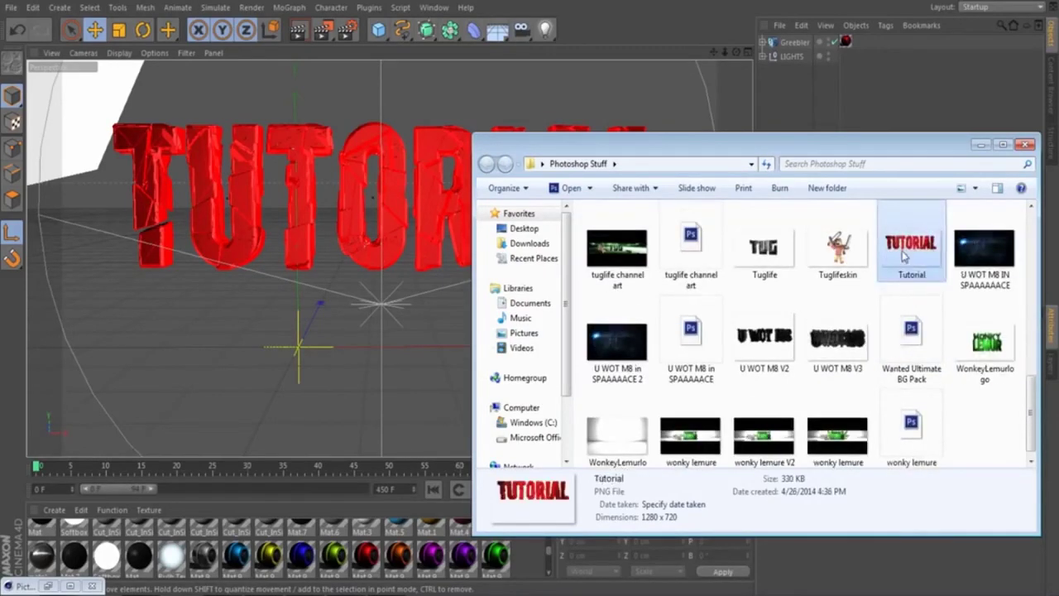
right_click(907, 238)
mouse_move(910, 342)
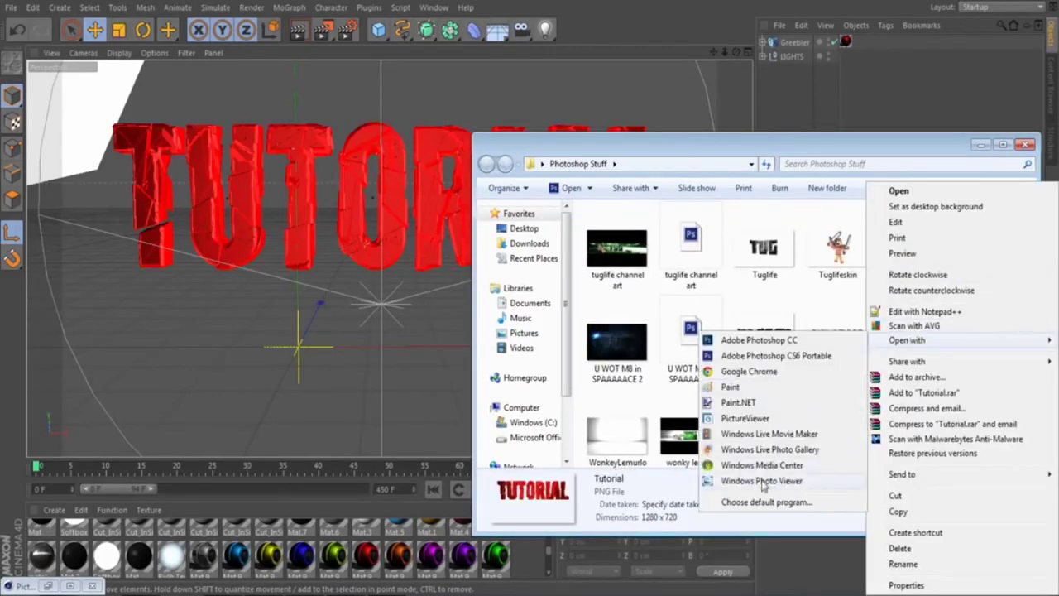
click(734, 482)
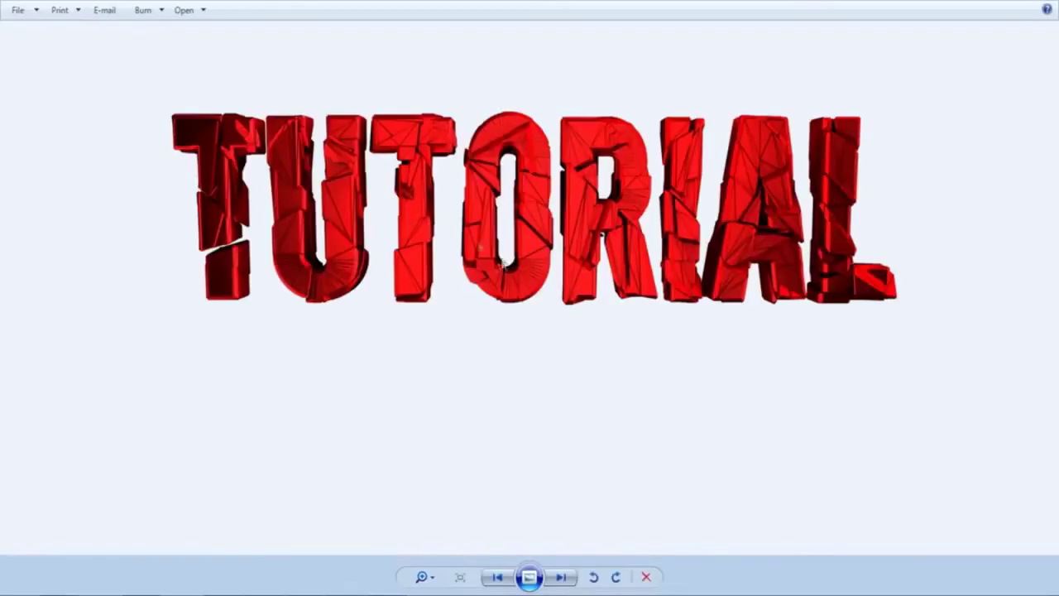